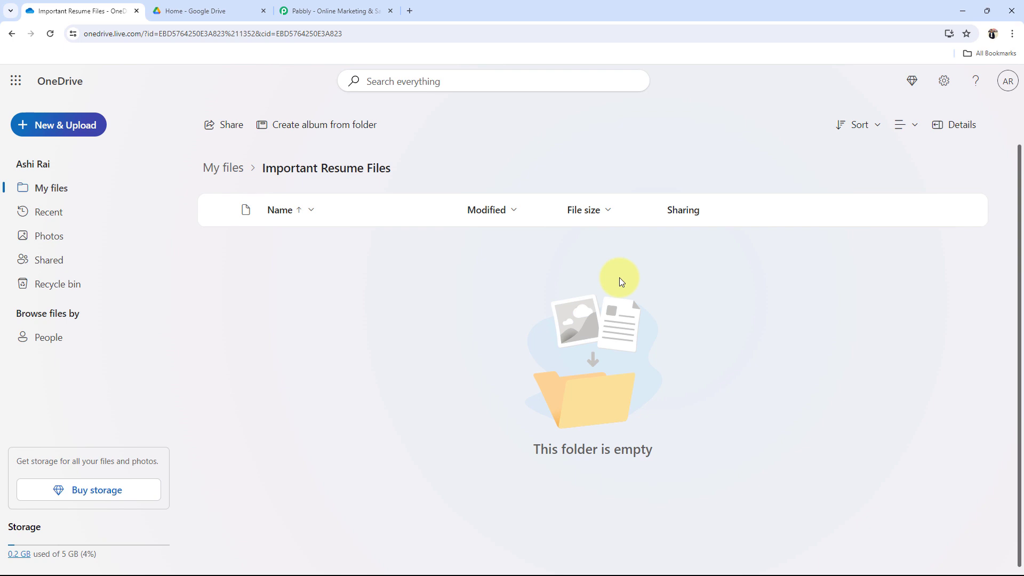
# Step: Switch to the Pabbly website, dismiss the limited-time discount offer and sign in to the account
pyautogui.click(216, 10)
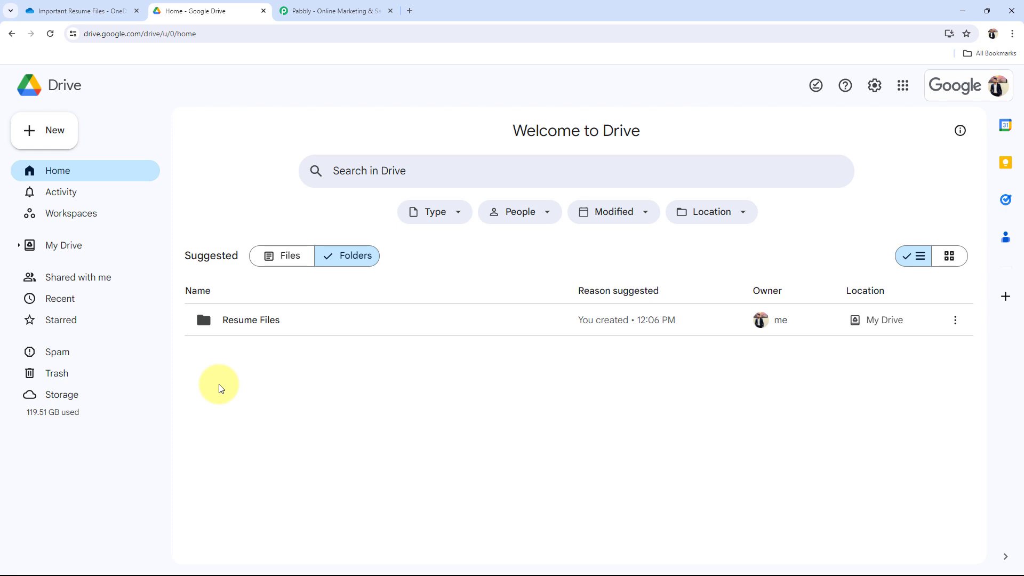
pyautogui.click(80, 11)
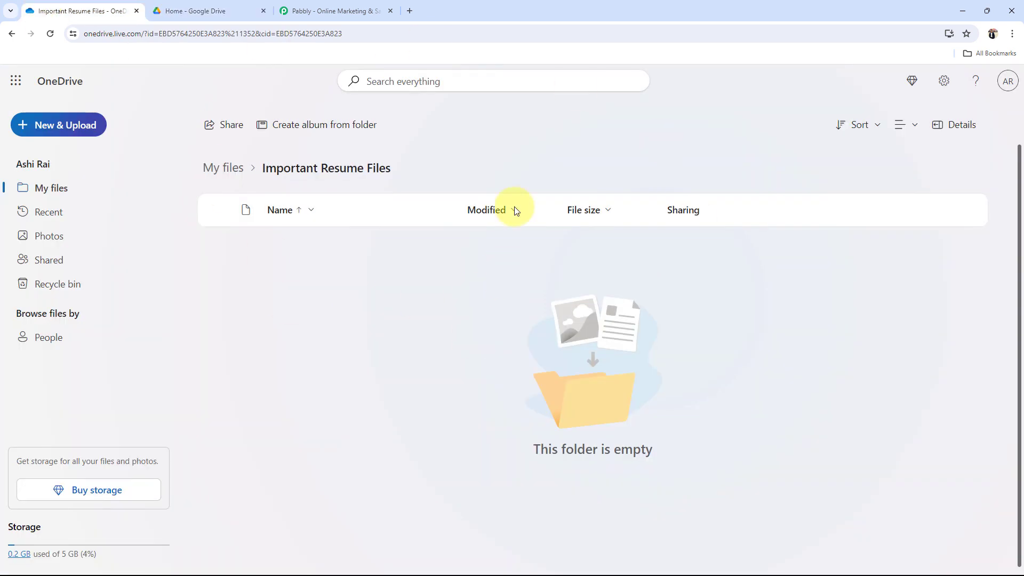
pyautogui.click(366, 11)
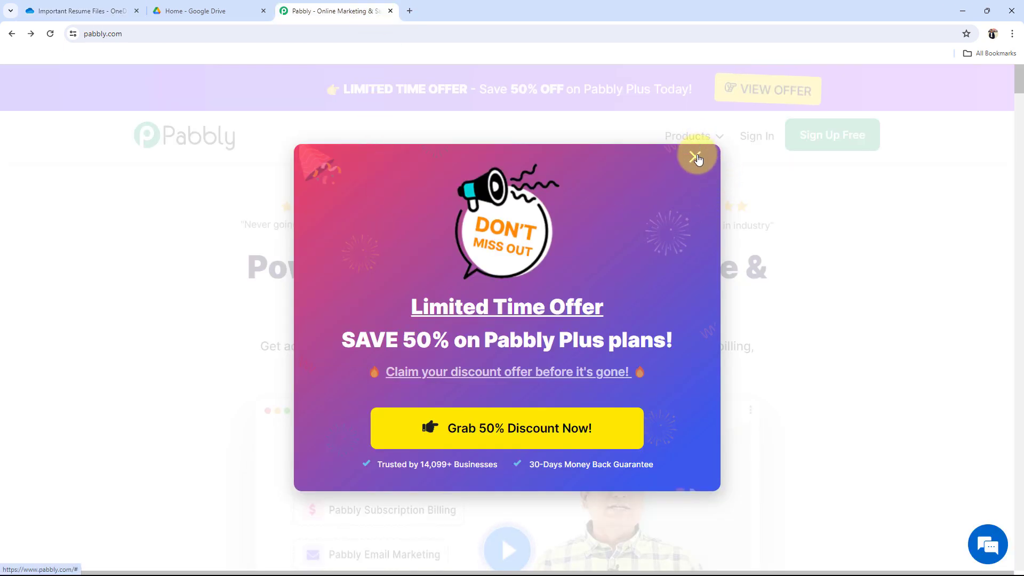
pyautogui.click(694, 157)
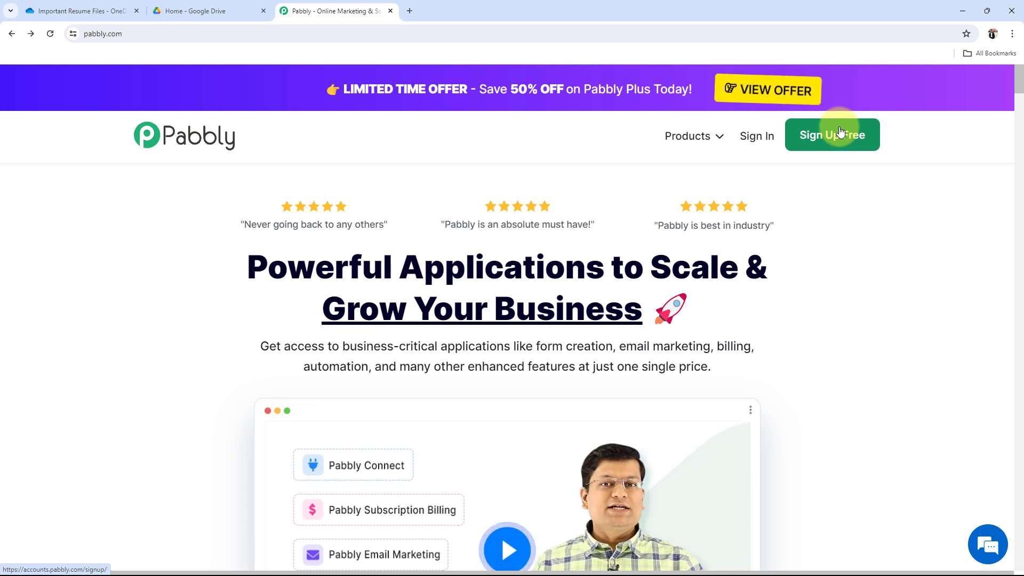
pyautogui.click(754, 135)
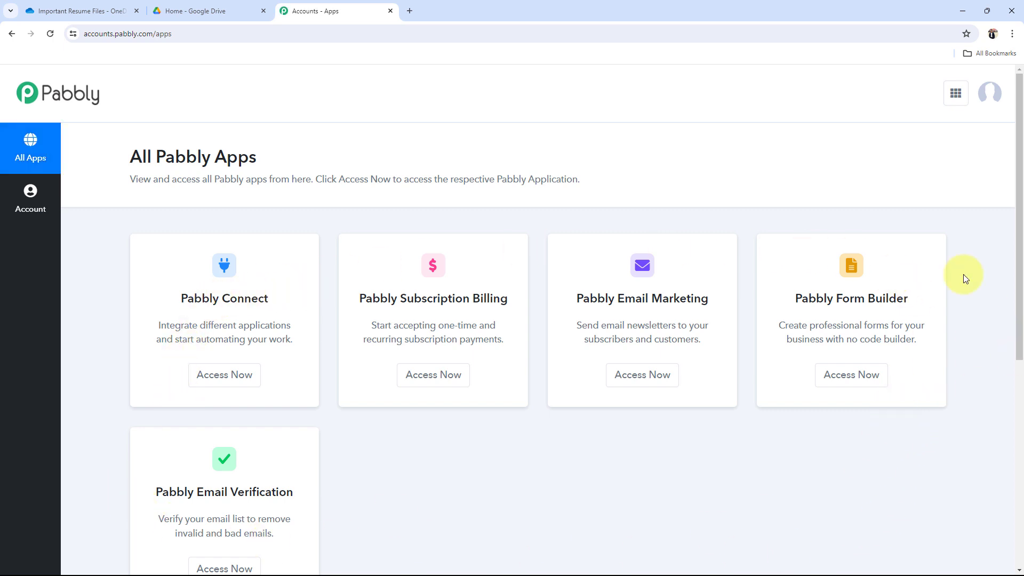
# Step: Open the Pabbly Connect dashboard from the list of all Pabbly apps
pyautogui.moveTo(171, 295); pyautogui.dragTo(272, 297)
pyautogui.click(224, 374)
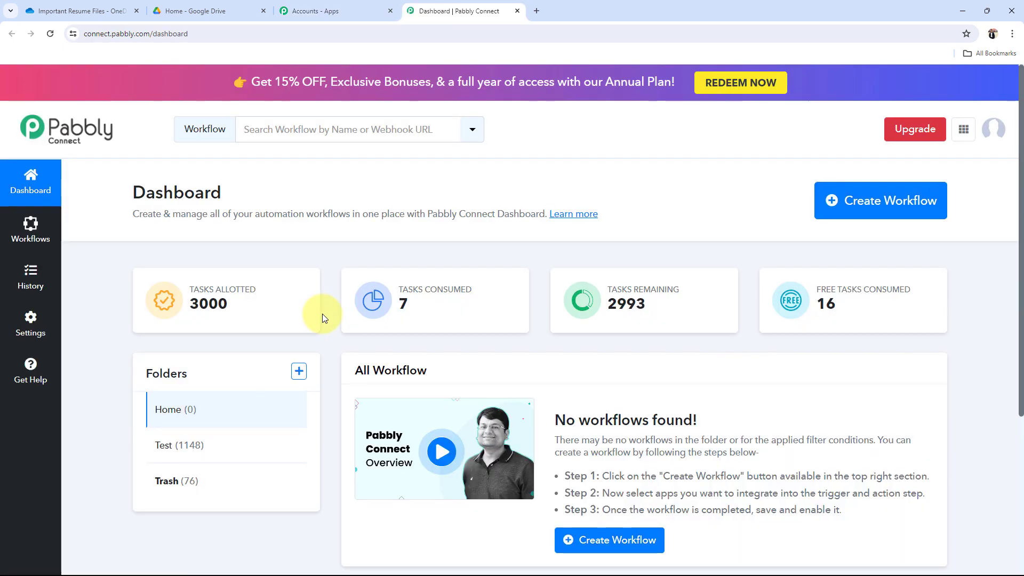
pyautogui.moveTo(126, 195); pyautogui.dragTo(337, 194)
pyautogui.click(337, 194)
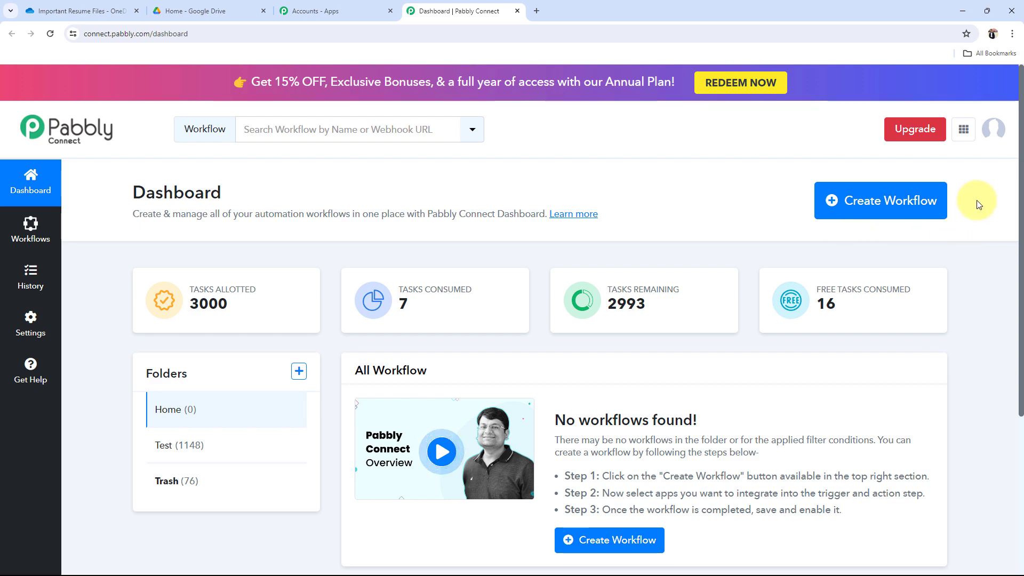
# Step: Create a workflow named "Sync OneDrive to Google Drive" in the Home folder
pyautogui.click(858, 200)
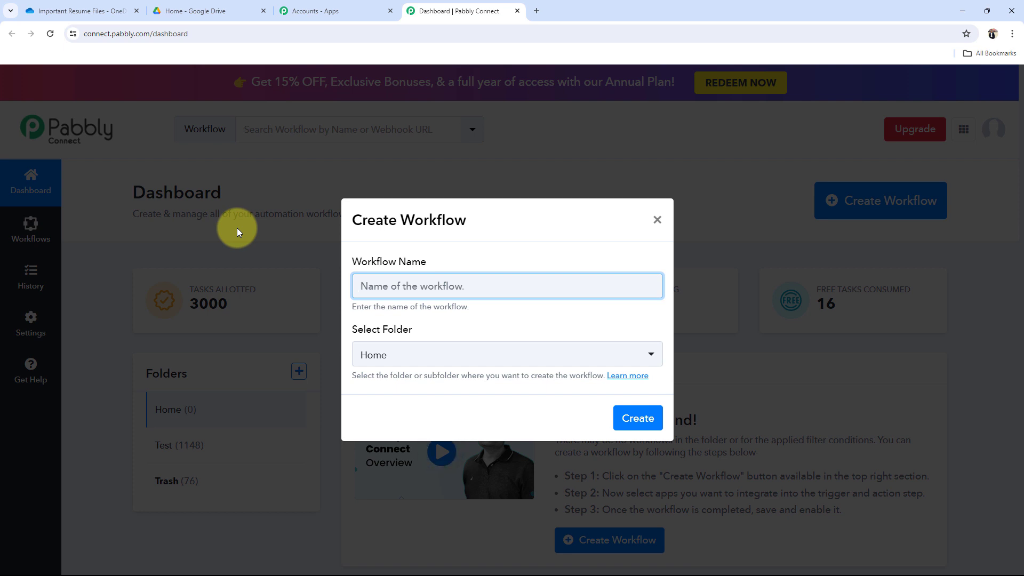
pyautogui.write('Sync OneDrive to Google Drive')
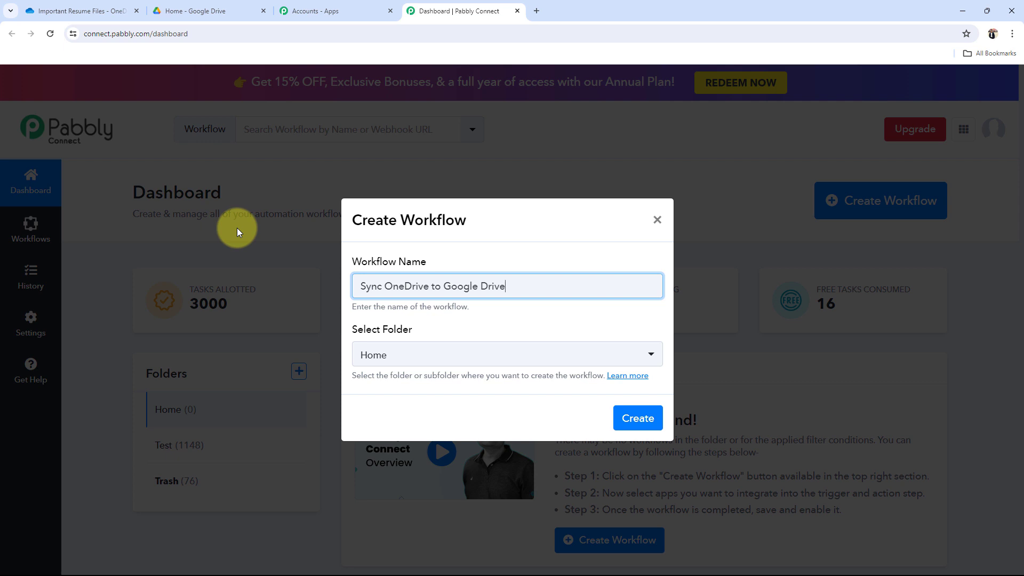
pyautogui.click(389, 358)
pyautogui.click(373, 424)
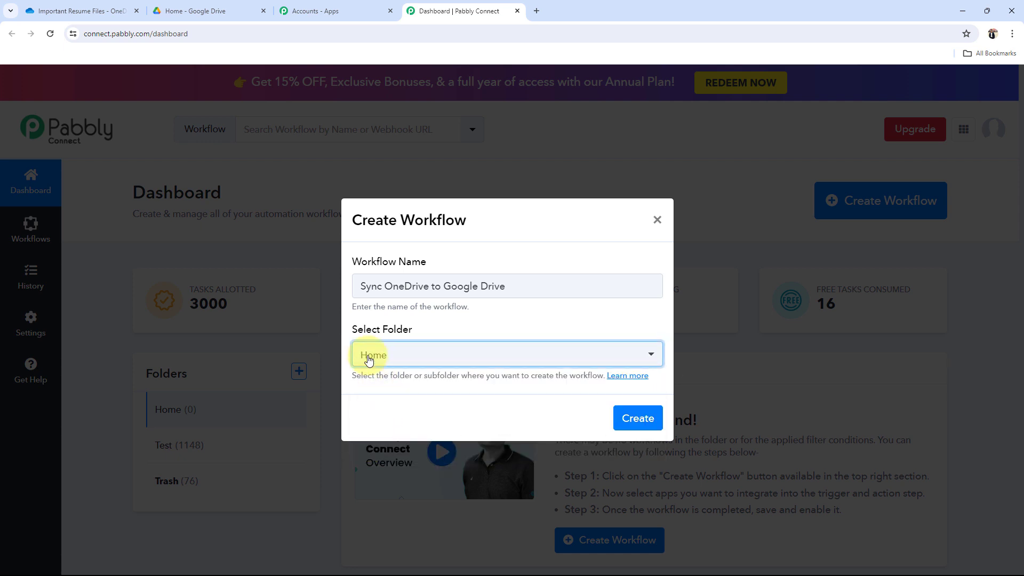
pyautogui.click(629, 417)
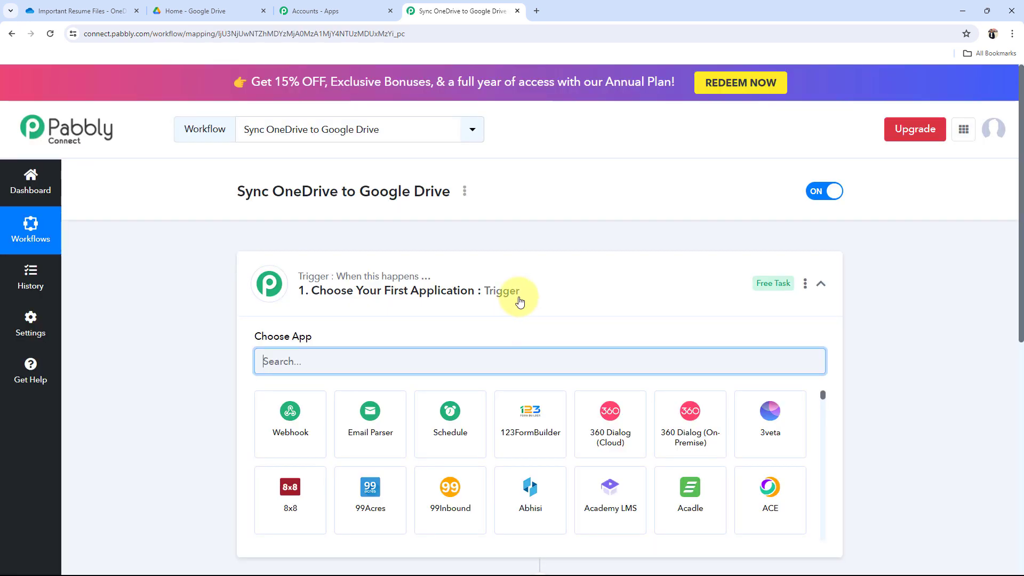
# Step: Collapse the trigger step and review the Resume Files folder in Google Drive and the Important Resume Files folder in OneDrive
pyautogui.click(501, 285)
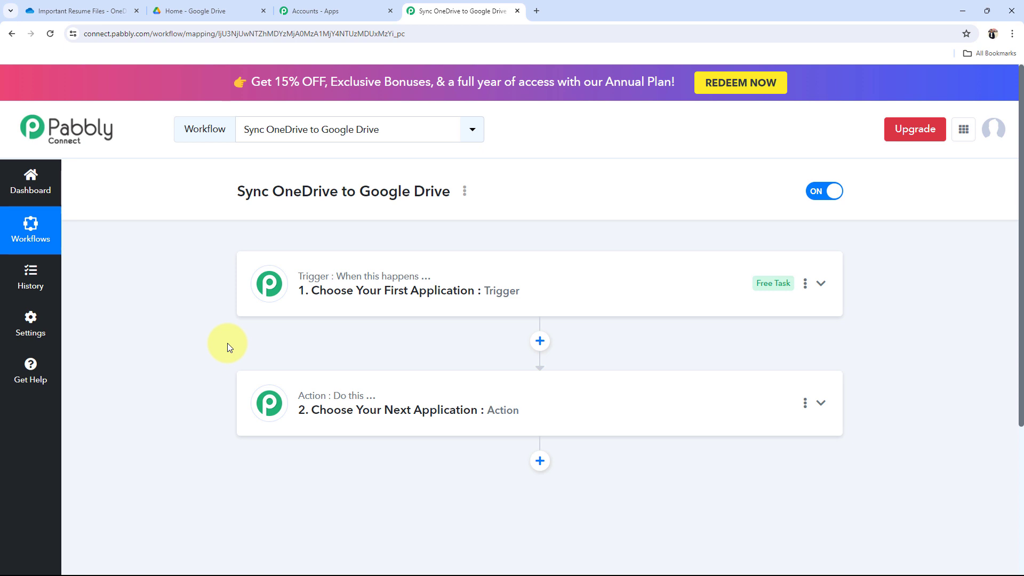
pyautogui.click(221, 11)
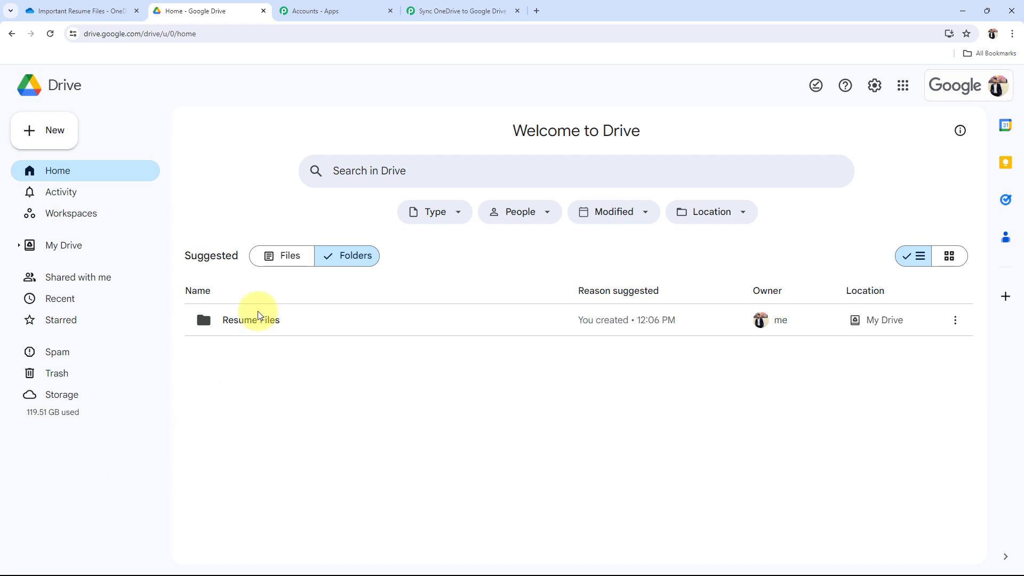
pyautogui.click(86, 9)
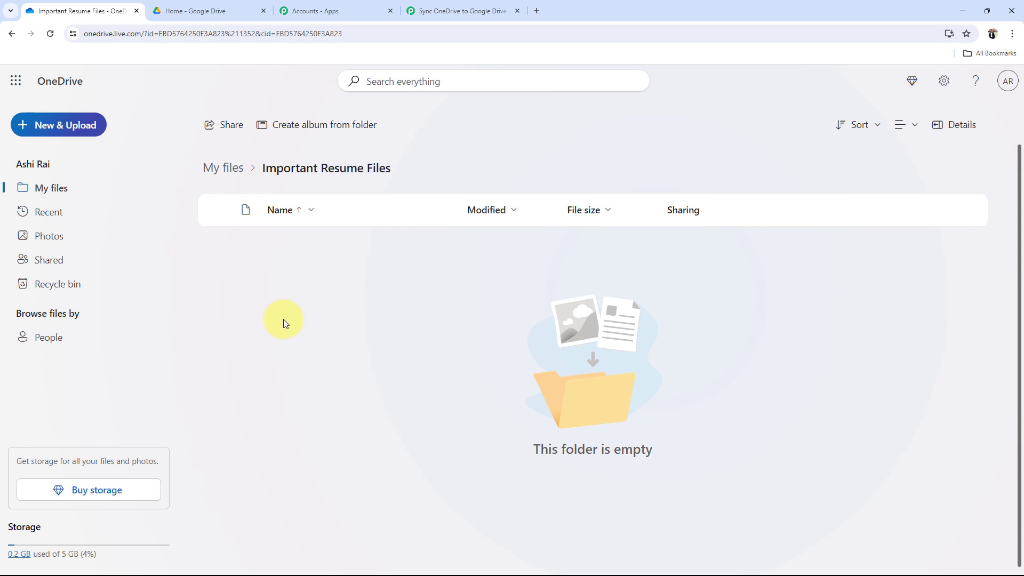
pyautogui.click(207, 12)
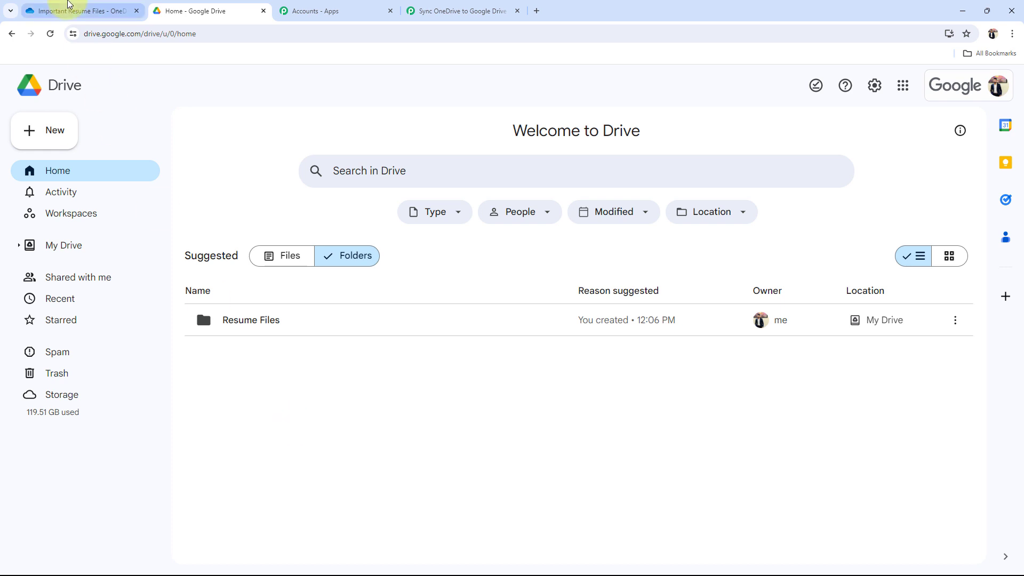
pyautogui.click(80, 11)
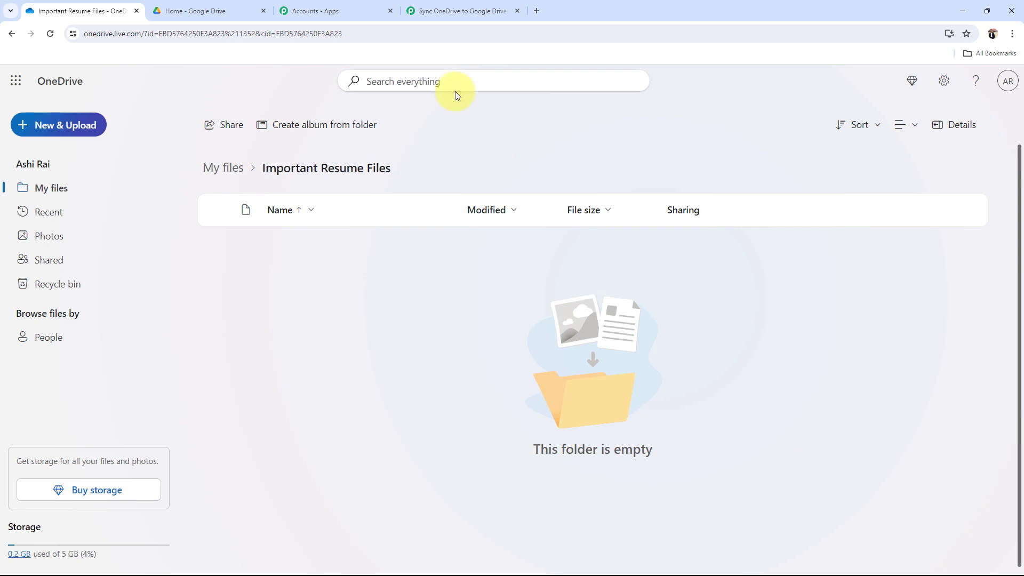
# Step: Return to the Pabbly Connect workflow and set its trigger to Microsoft OneDrive with the New File event
pyautogui.click(453, 10)
pyautogui.click(350, 295)
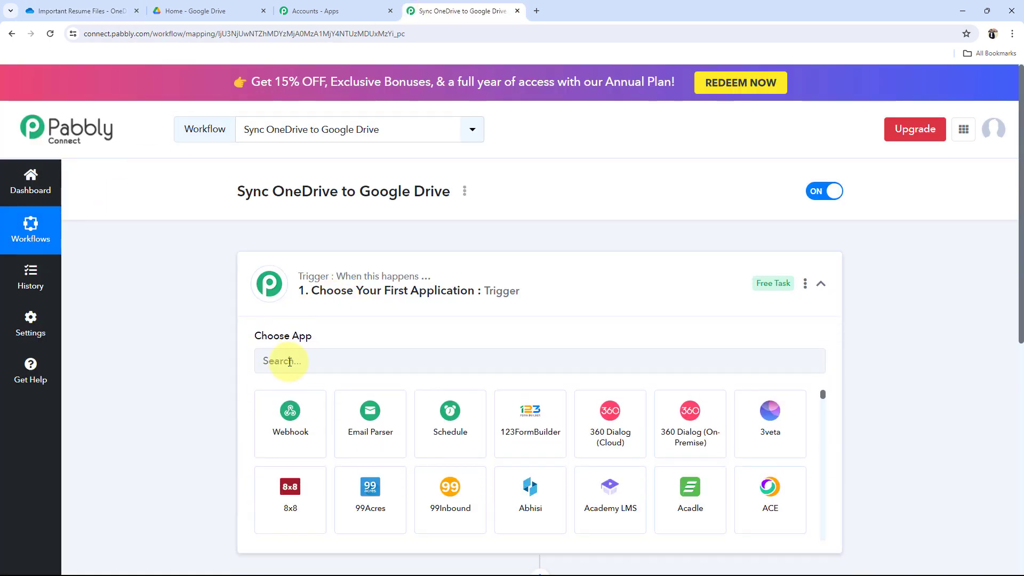
pyautogui.click(291, 360)
pyautogui.write('one d')
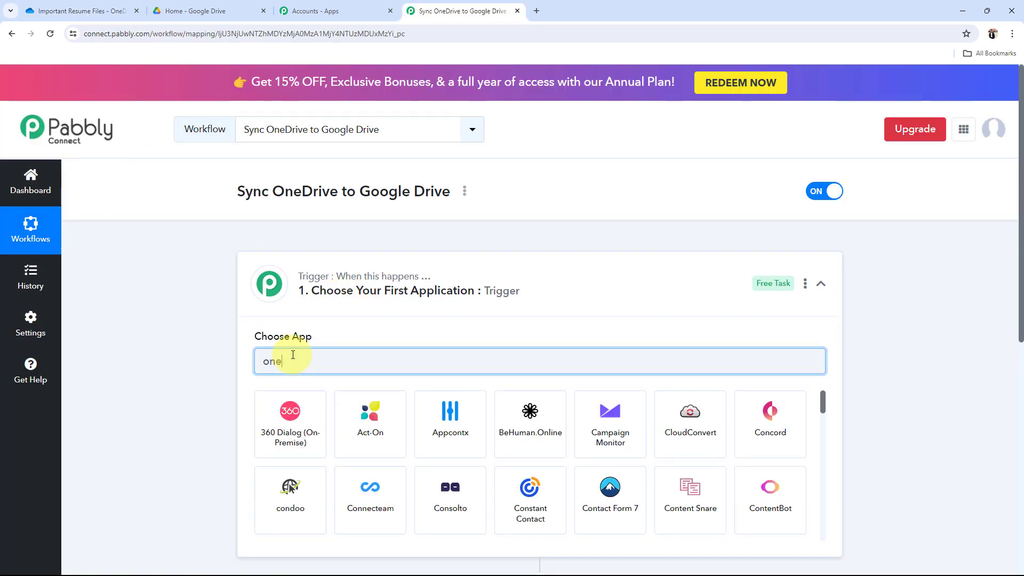
pyautogui.press('BackSpace')
pyautogui.press('BackSpace')
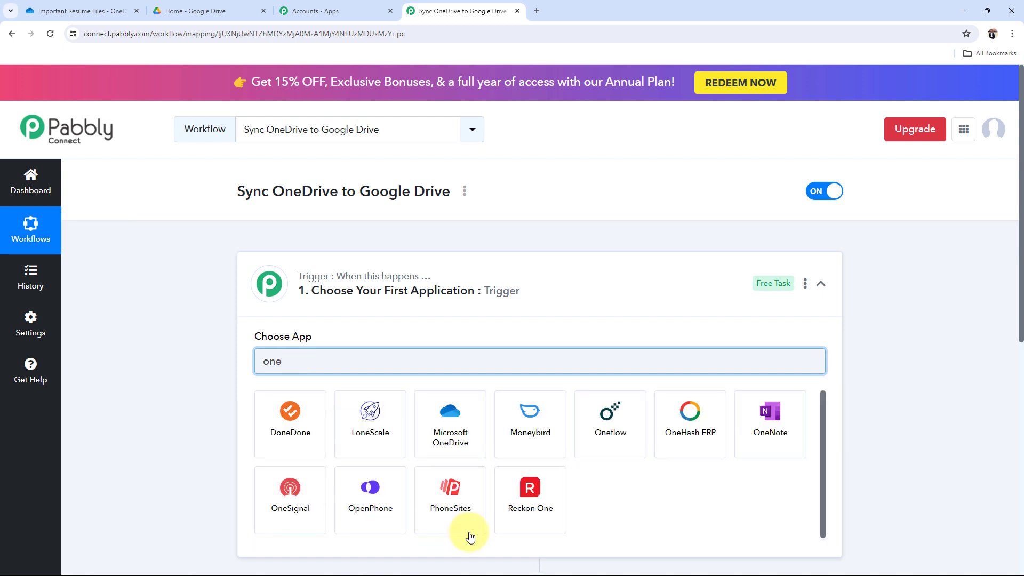
pyautogui.click(443, 432)
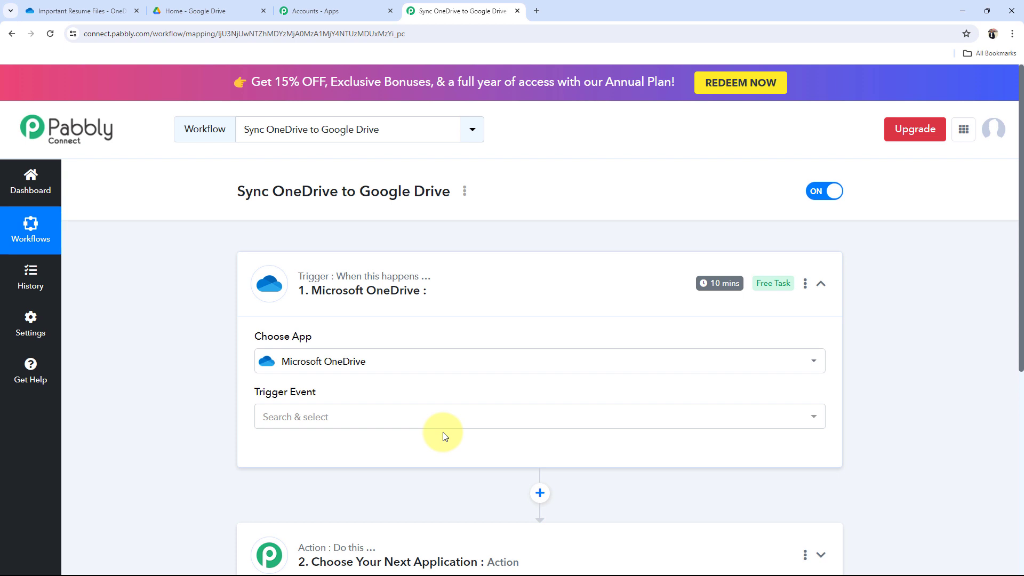
pyautogui.click(299, 417)
pyautogui.click(277, 480)
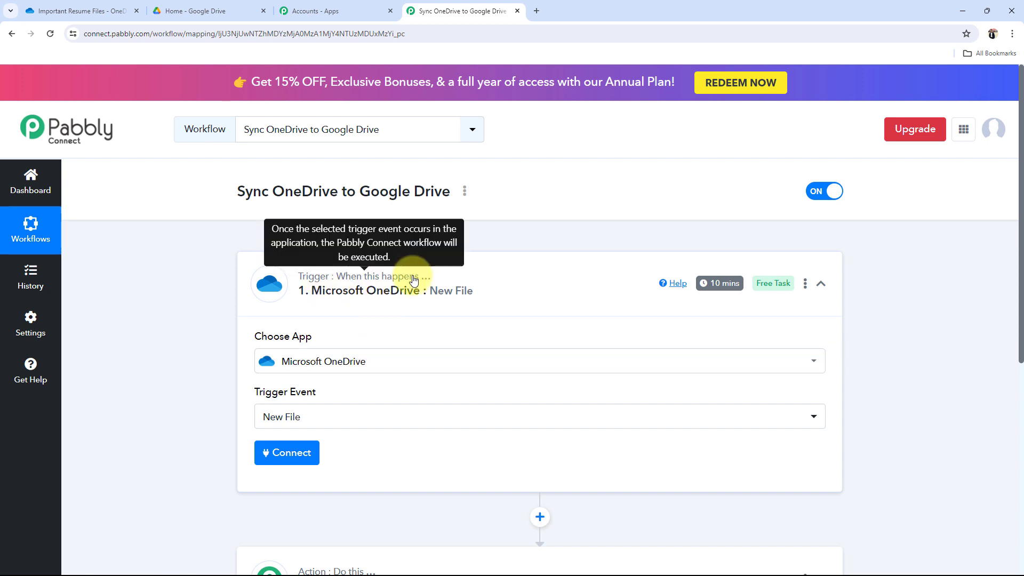
# Step: Set the workflow's action to Google Drive with the Upload a File event, and collapse the action step
pyautogui.scroll(-5, 213, 421)
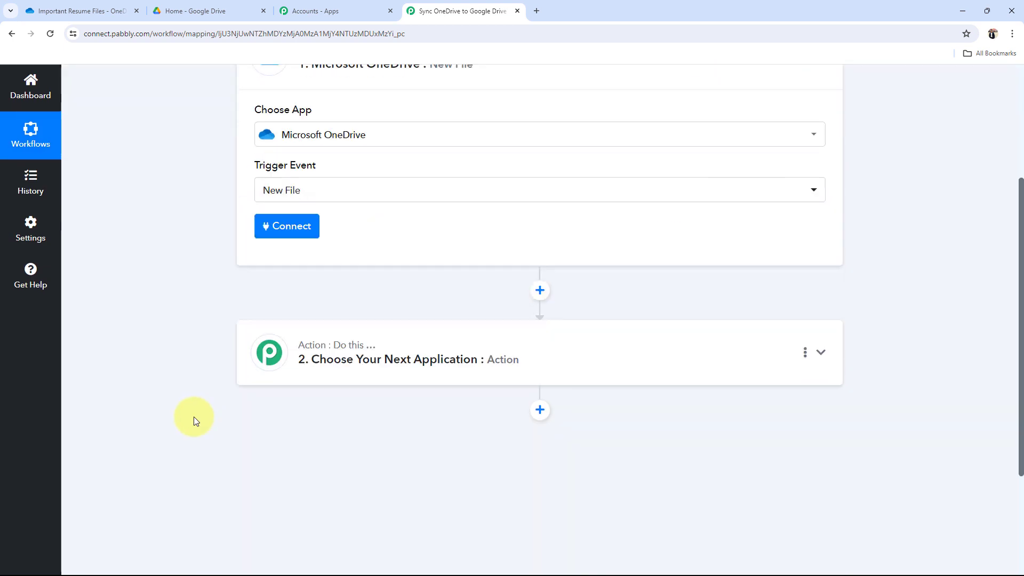
pyautogui.click(309, 324)
pyautogui.scroll(2, 313, 328)
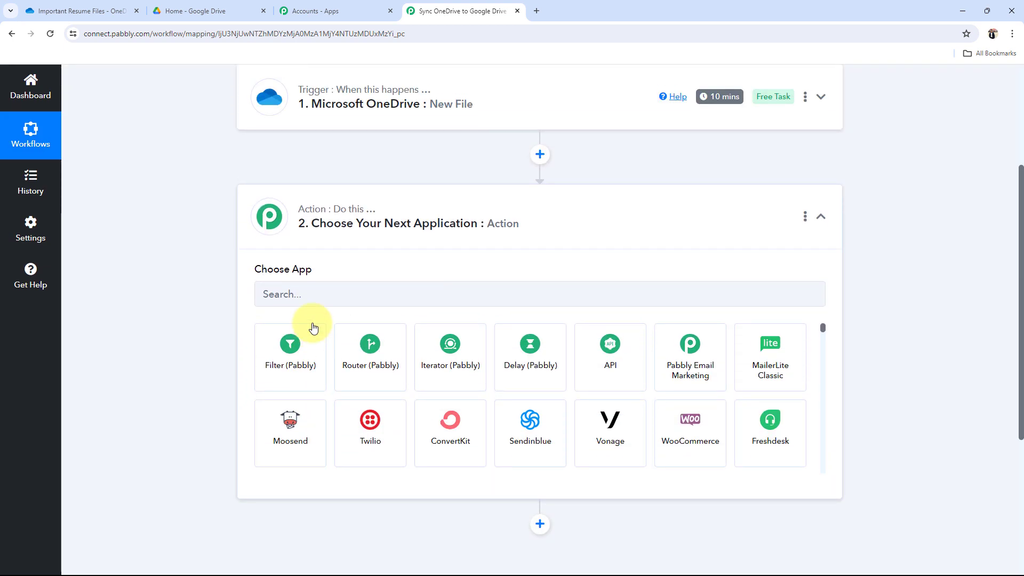
pyautogui.click(305, 298)
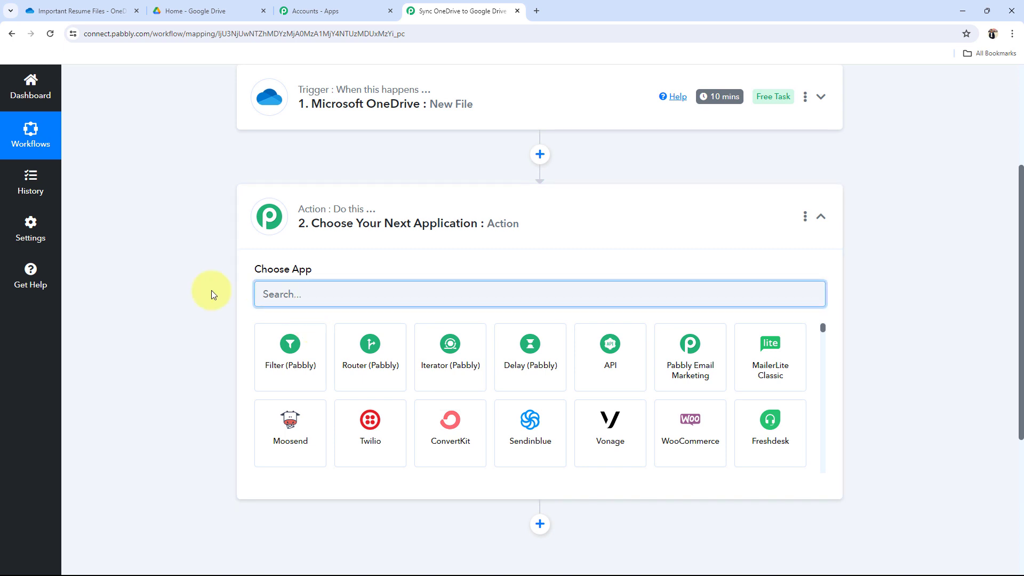
pyautogui.write('goo')
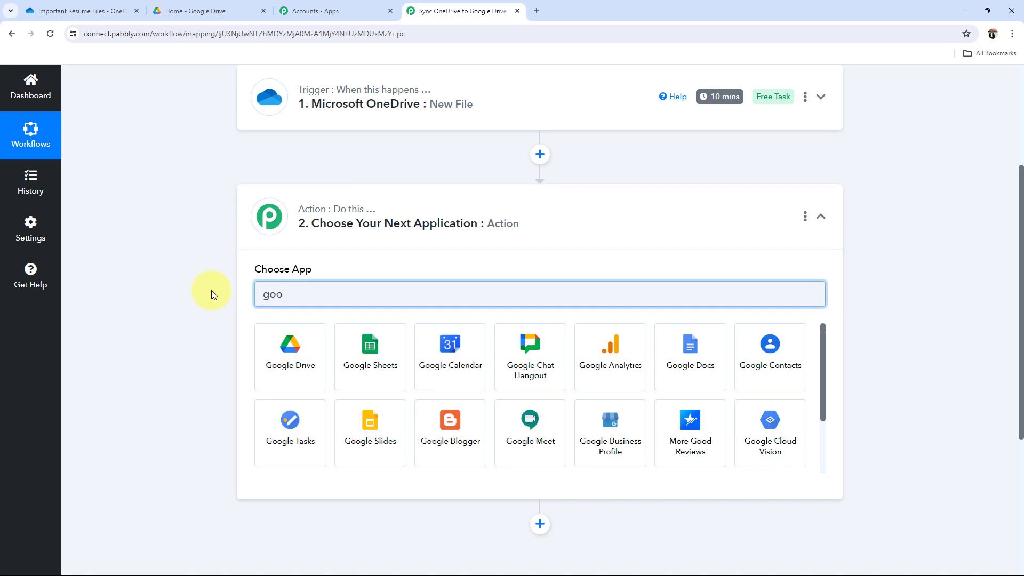
pyautogui.click(259, 336)
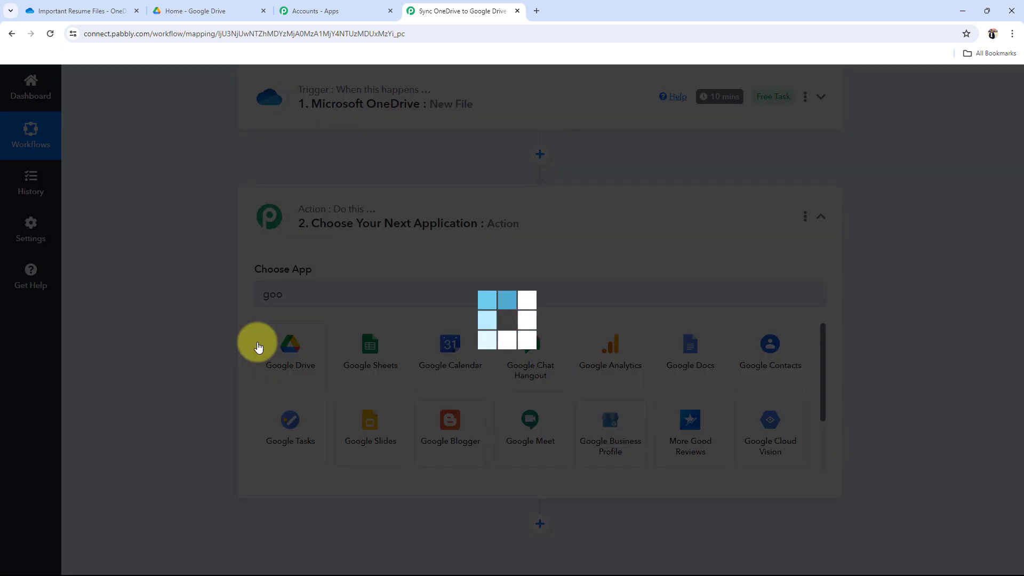
pyautogui.click(271, 353)
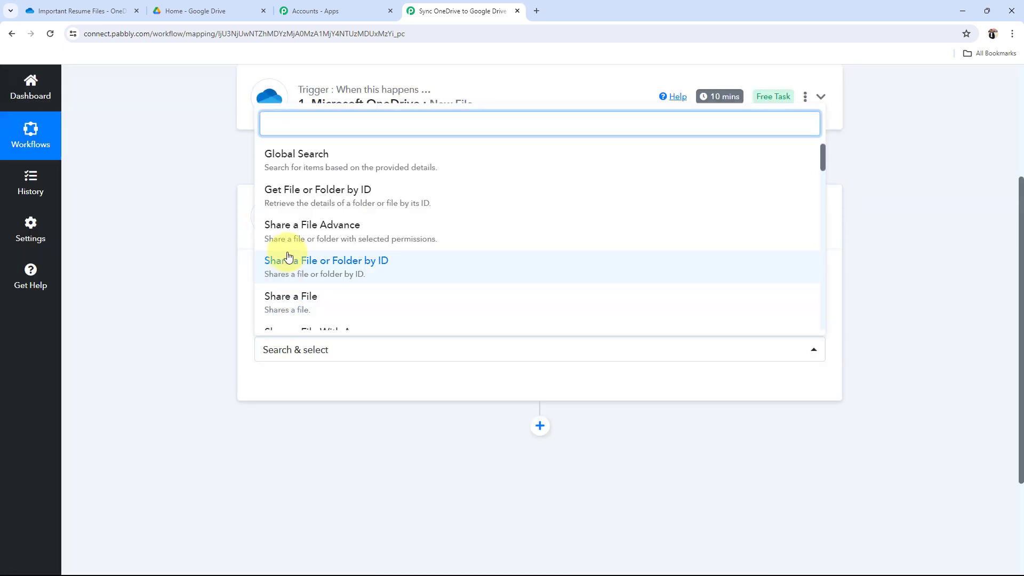
pyautogui.scroll(-8, 288, 257)
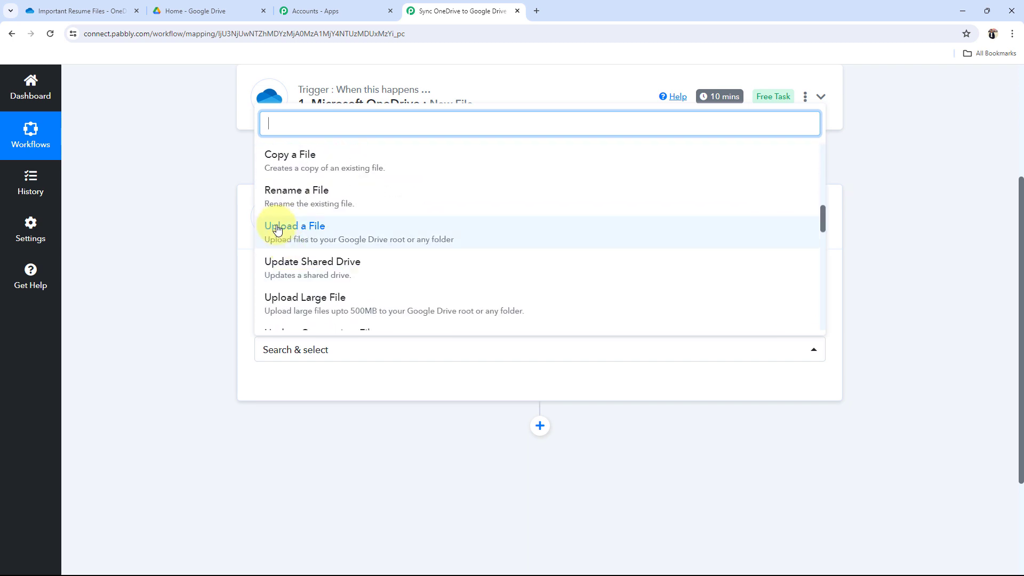
pyautogui.click(277, 230)
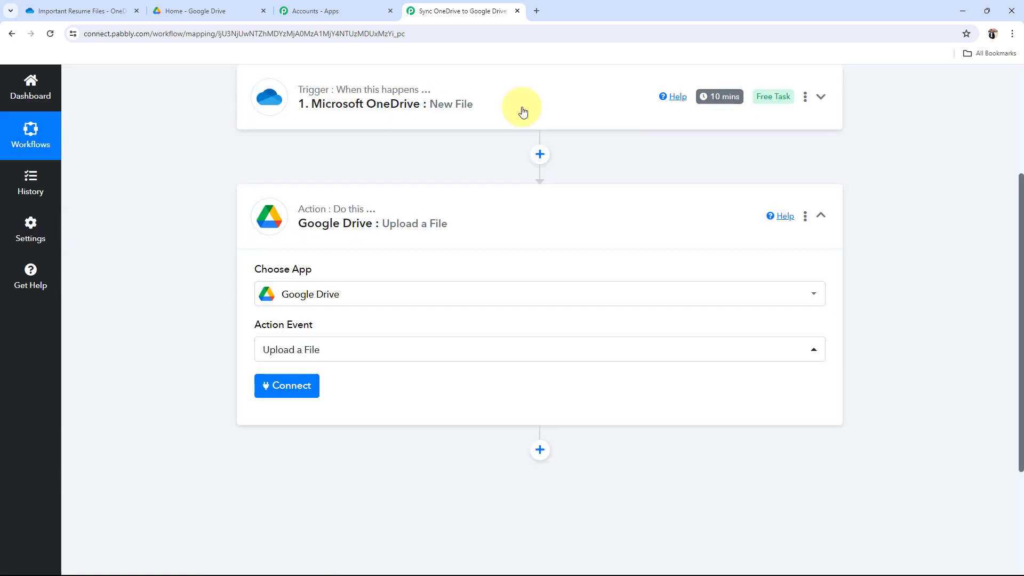
pyautogui.click(450, 236)
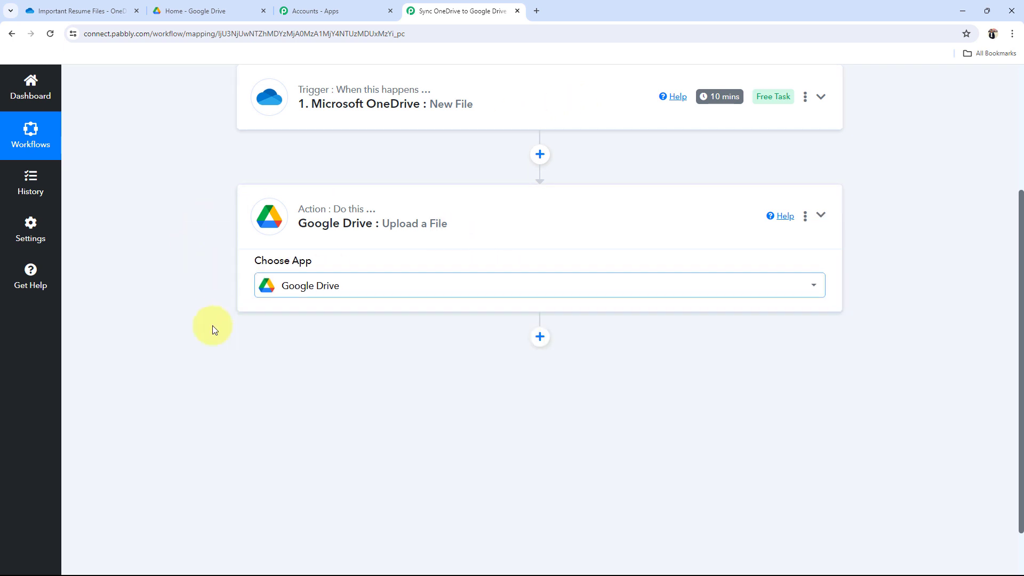
pyautogui.scroll(4, 231, 355)
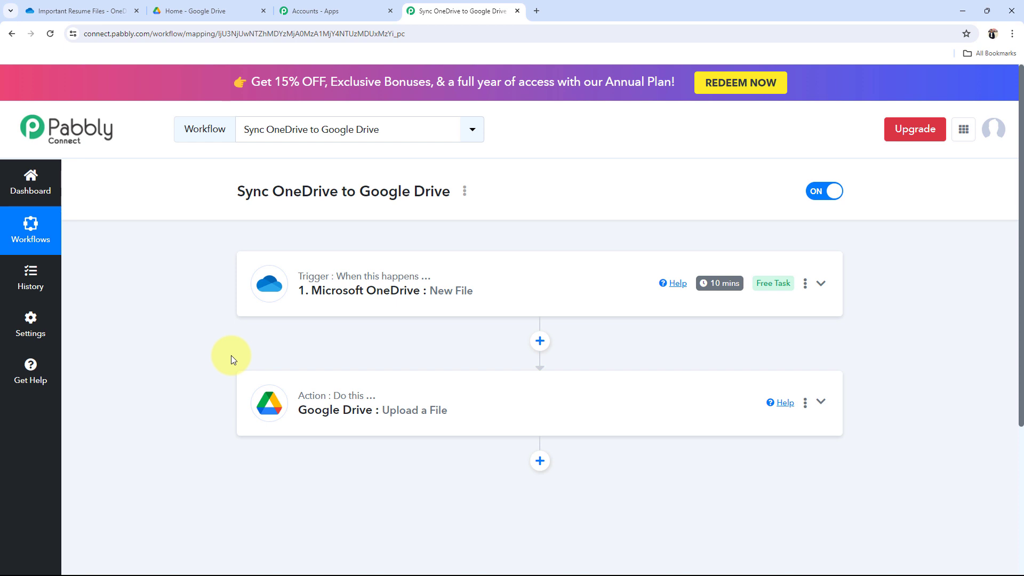
# Step: Add a new Microsoft OneDrive connection to the New File trigger and authorize Pabbly Connect's access to the account
pyautogui.click(450, 274)
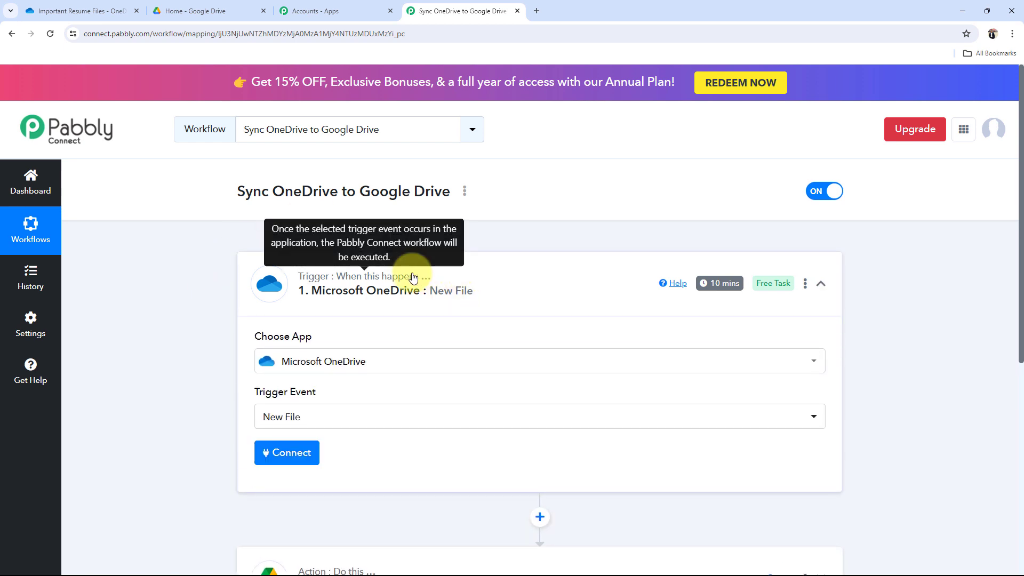
pyautogui.click(274, 466)
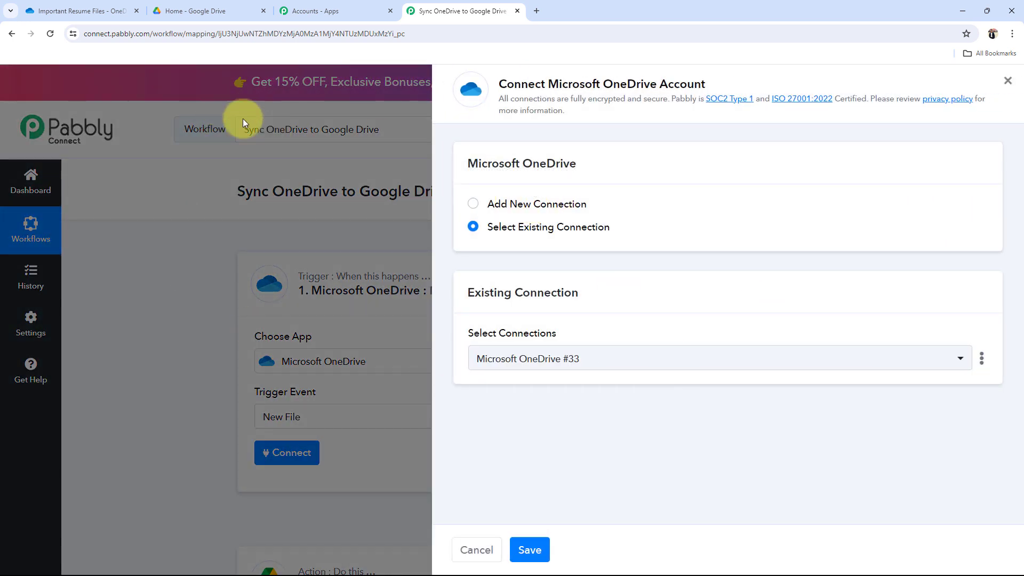
pyautogui.click(69, 7)
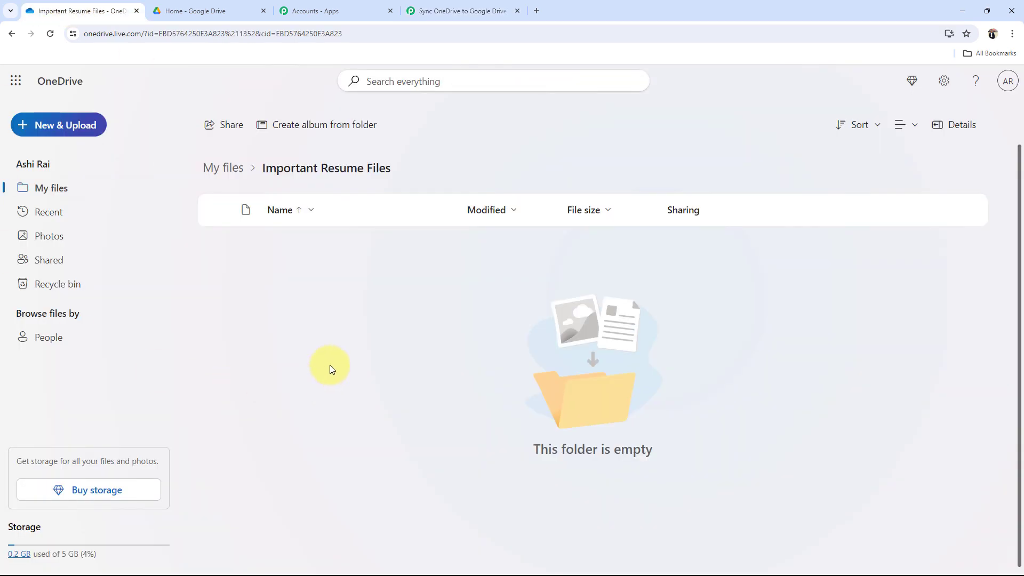
pyautogui.click(448, 11)
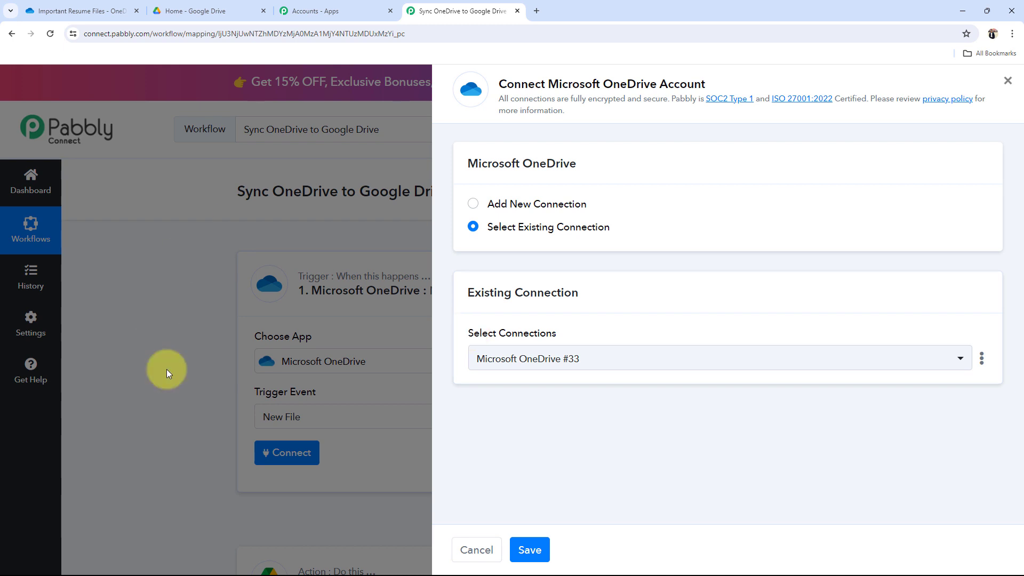
pyautogui.click(473, 204)
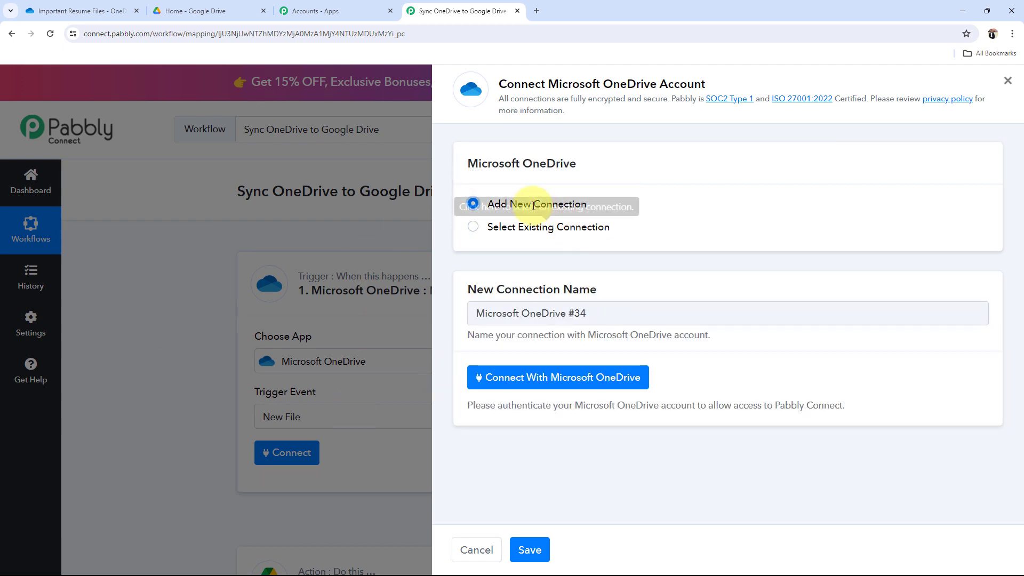
pyautogui.click(549, 376)
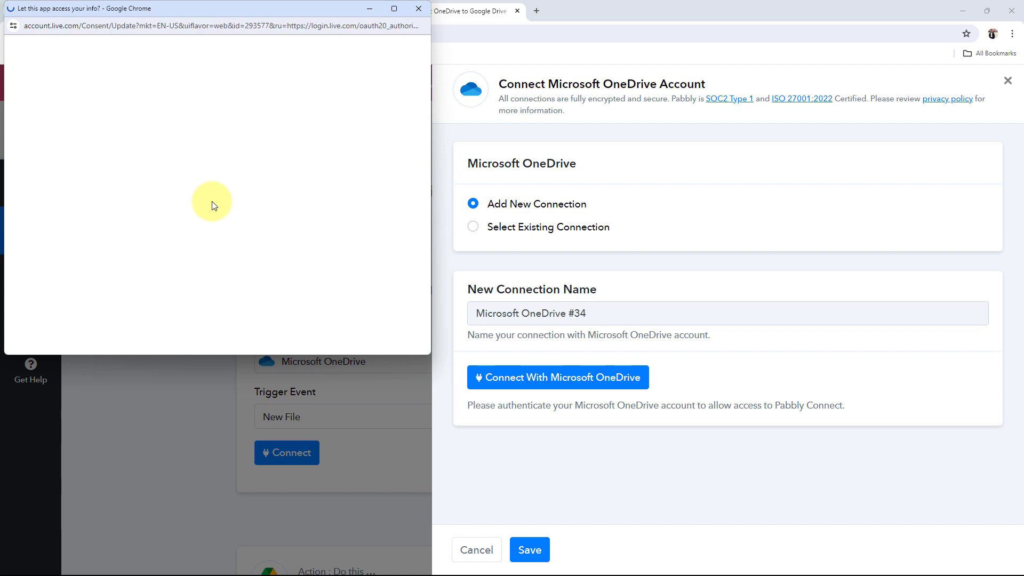
pyautogui.scroll(-15, 224, 203)
pyautogui.scroll(-1, 247, 310)
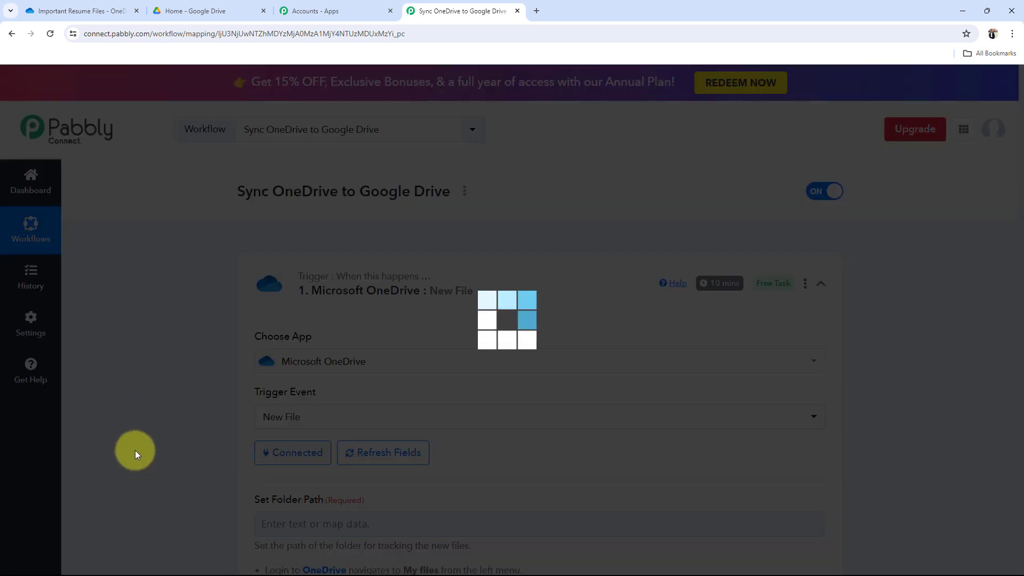
# Step: Read the trigger's folder path instructions, including the nested-folder example and the note on formatting the path
pyautogui.scroll(-6, 140, 443)
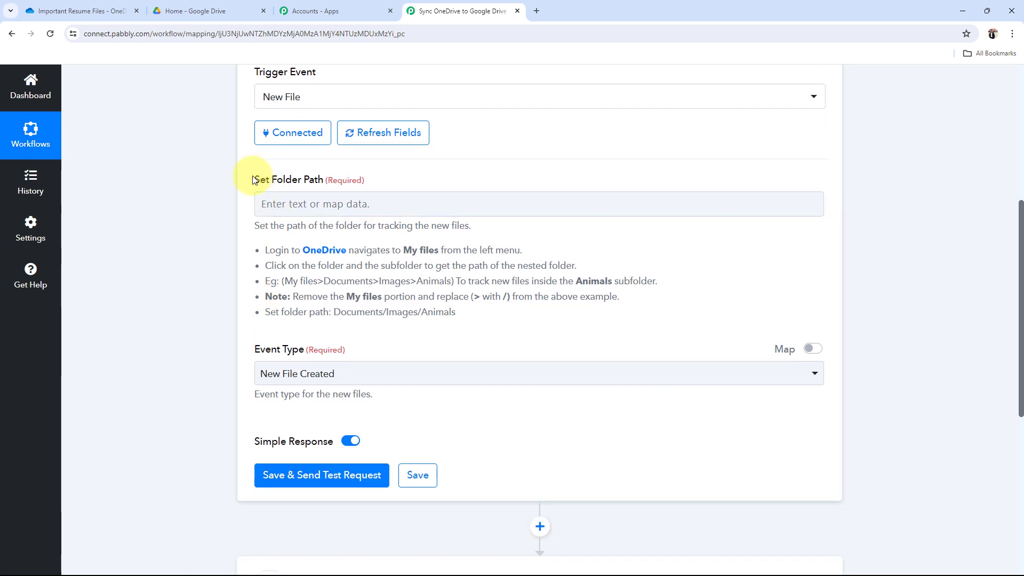
pyautogui.moveTo(253, 179); pyautogui.dragTo(324, 180)
pyautogui.click(236, 223)
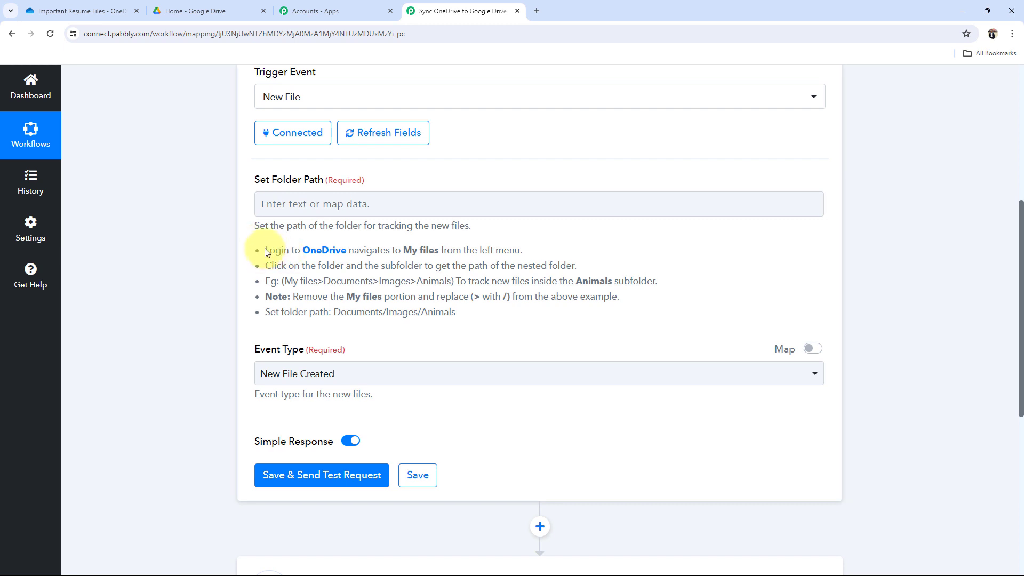
pyautogui.moveTo(283, 256); pyautogui.dragTo(485, 324)
pyautogui.click(490, 326)
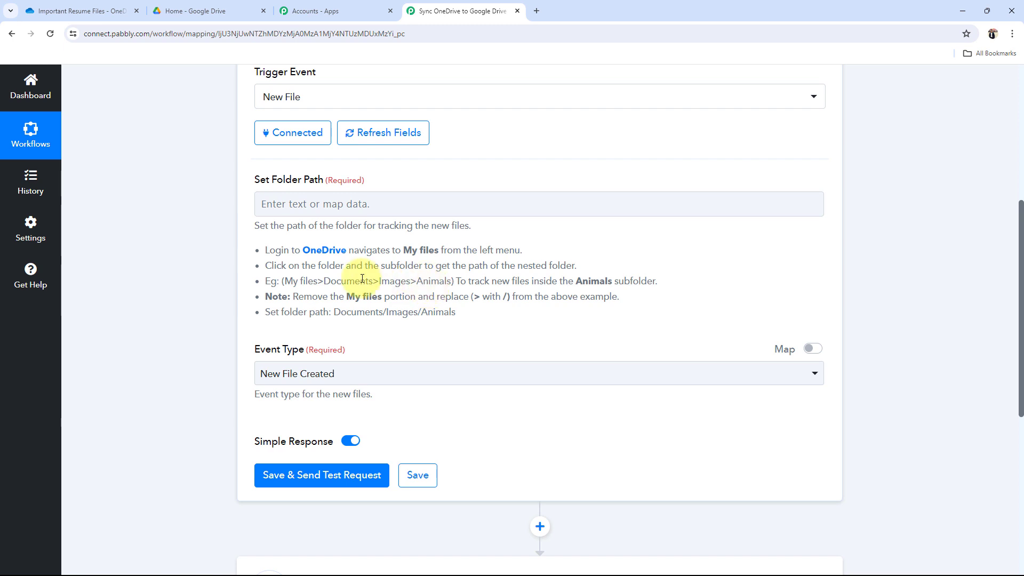
pyautogui.moveTo(292, 281); pyautogui.dragTo(401, 281)
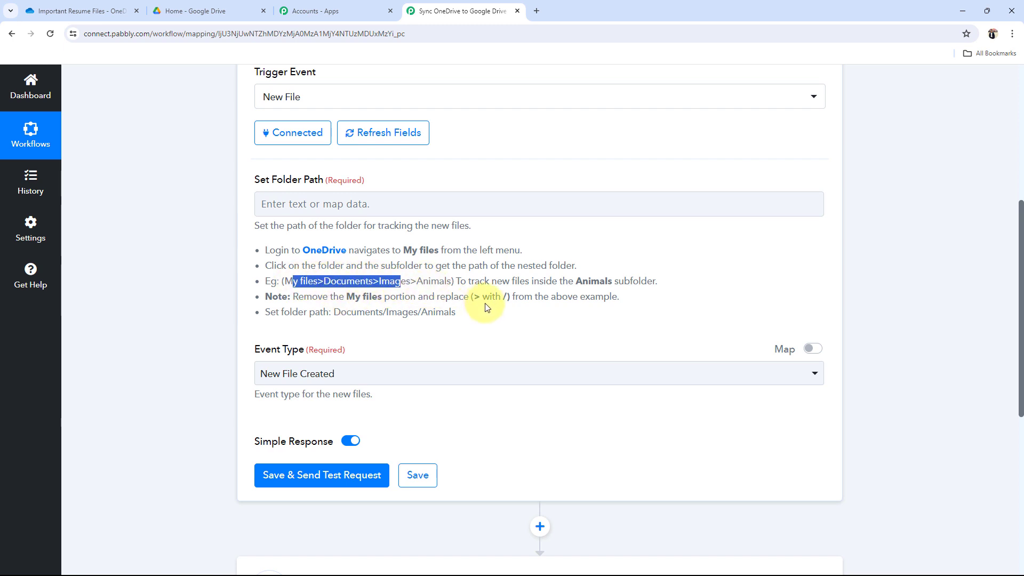
pyautogui.click(485, 304)
pyautogui.moveTo(510, 283); pyautogui.dragTo(545, 283)
pyautogui.click(587, 305)
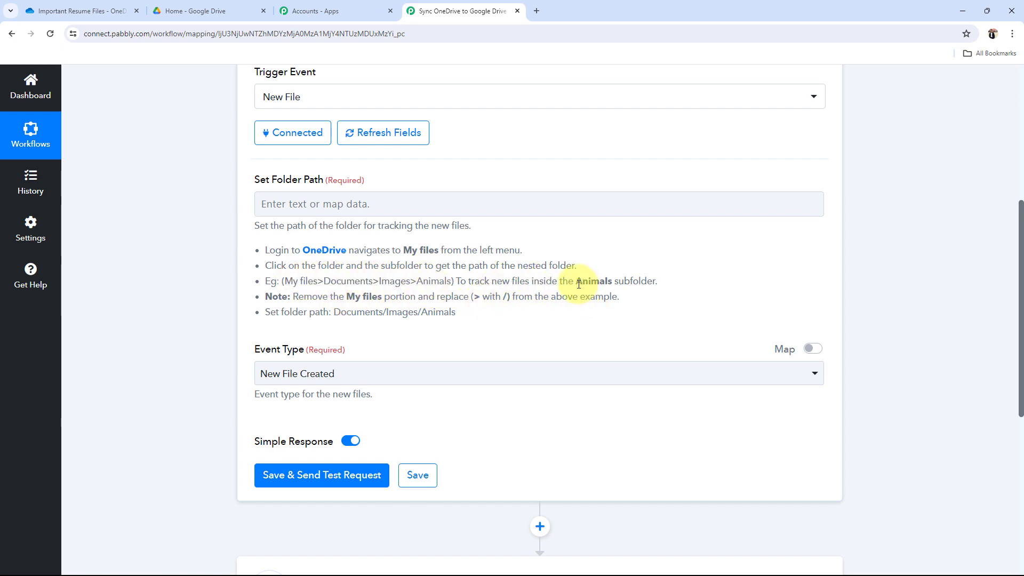
pyautogui.doubleClick(592, 281)
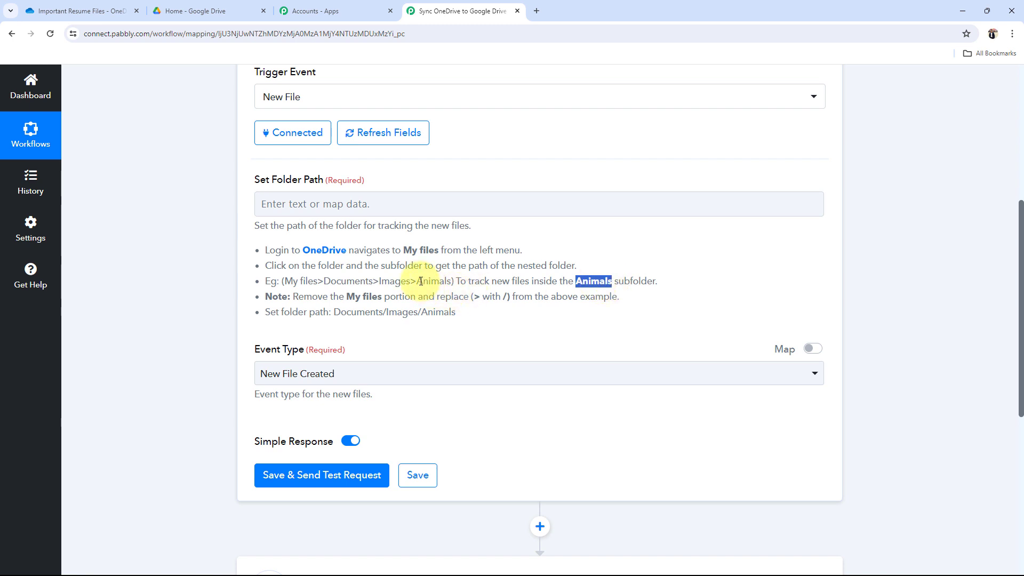
pyautogui.moveTo(423, 281); pyautogui.dragTo(445, 281)
pyautogui.click(320, 278)
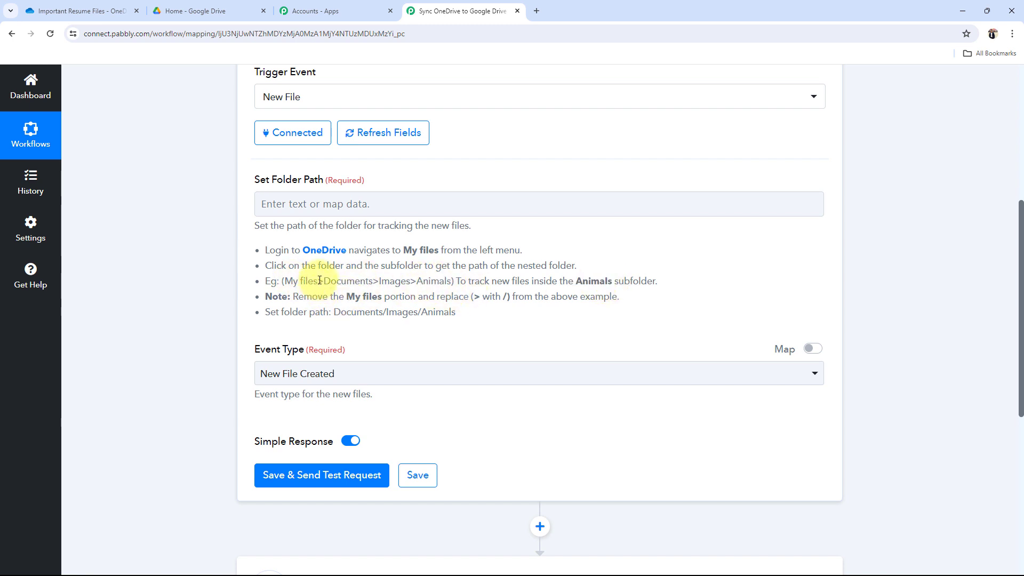
pyautogui.moveTo(323, 281); pyautogui.dragTo(285, 281)
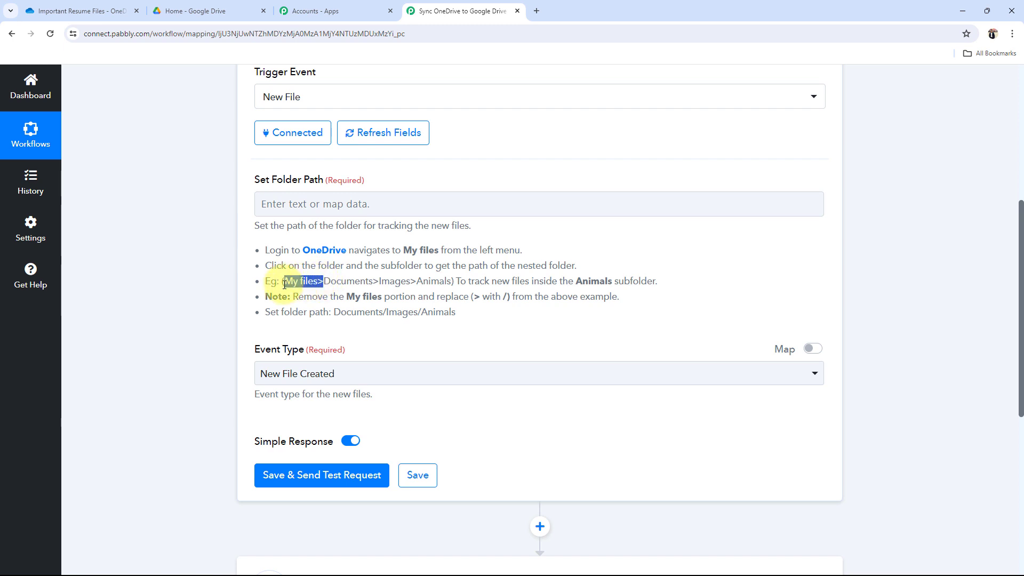
pyautogui.click(460, 295)
pyautogui.moveTo(475, 296); pyautogui.dragTo(471, 297)
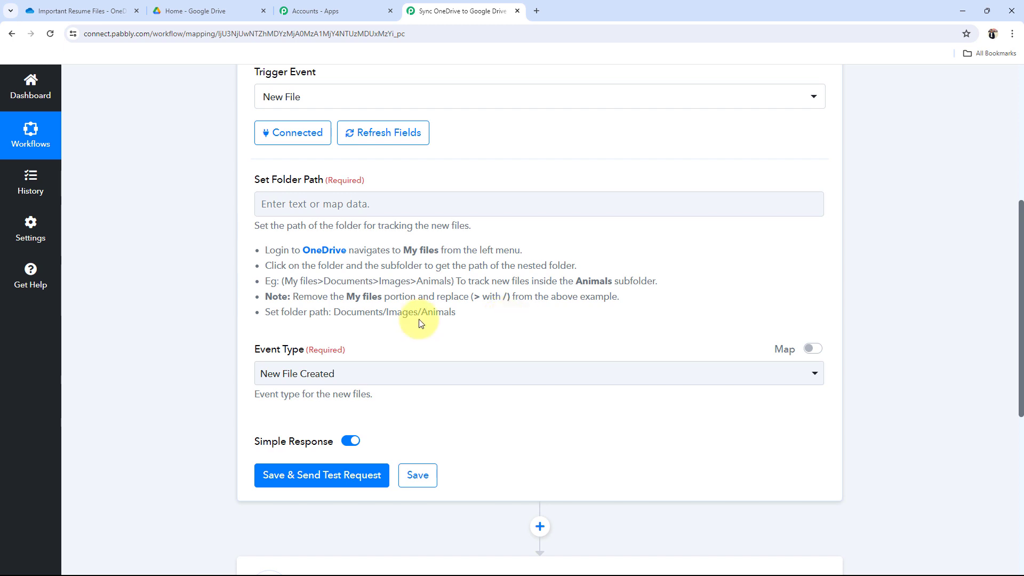
# Step: Set the trigger's folder path to "Important Resume Files" with New File Created as the event type
pyautogui.click(323, 204)
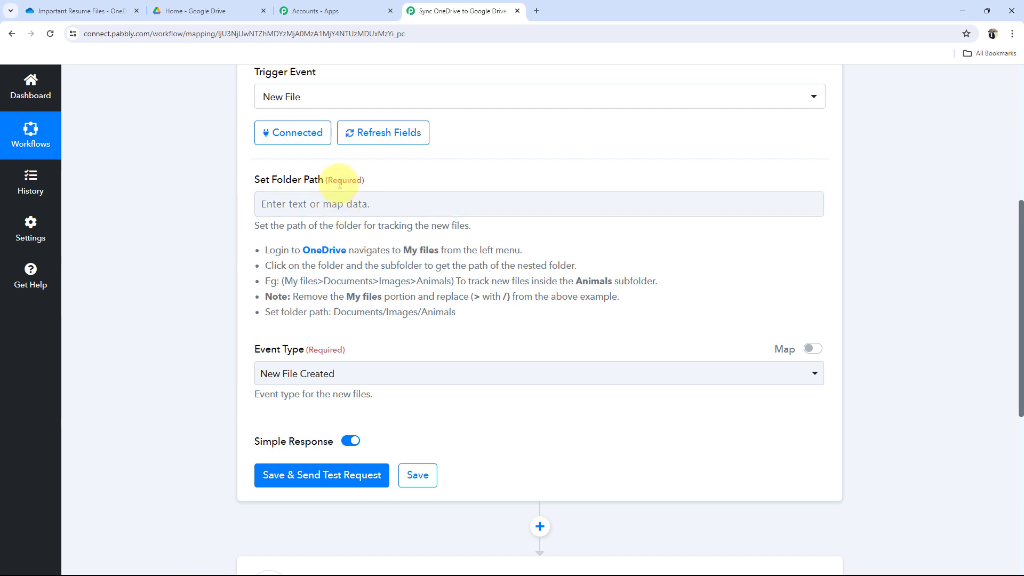
pyautogui.click(28, 9)
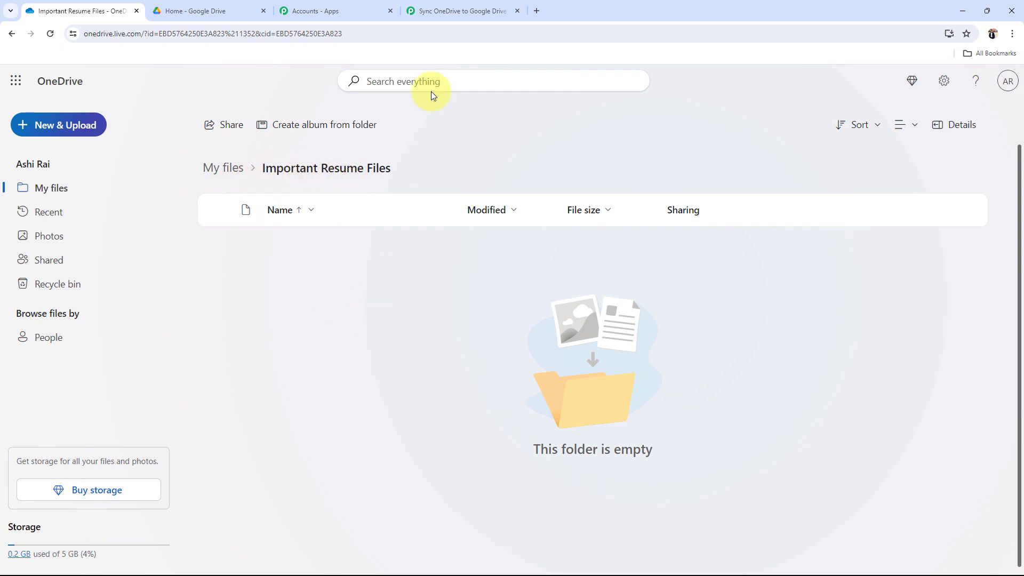
pyautogui.click(459, 10)
pyautogui.click(303, 204)
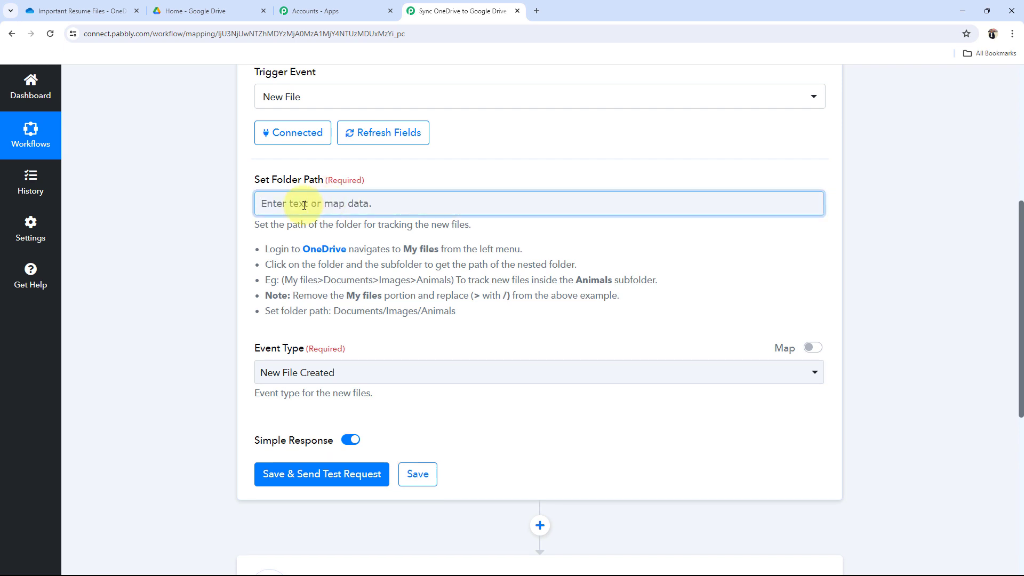
pyautogui.write('Important Resume Files')
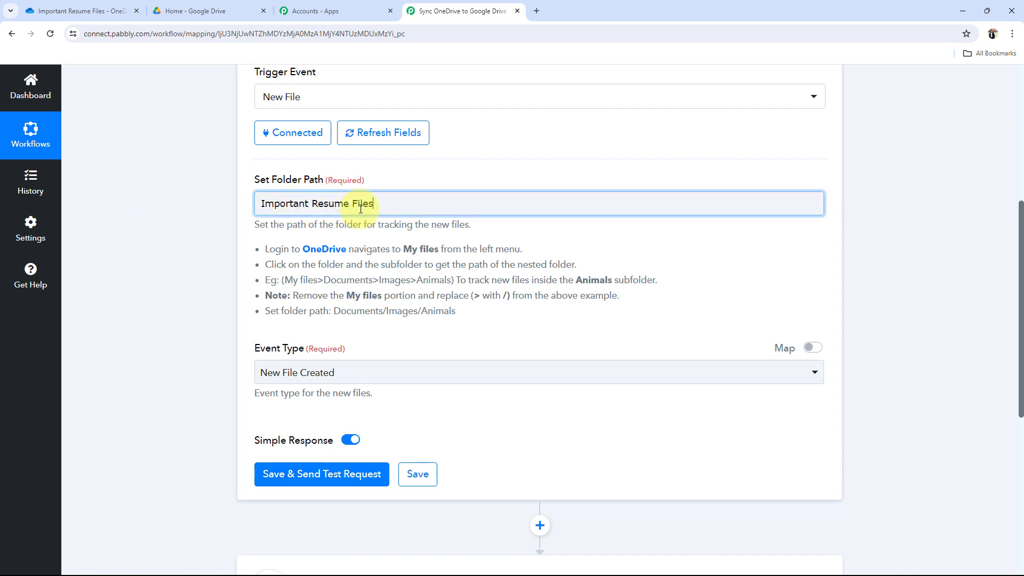
pyautogui.click(293, 372)
pyautogui.click(271, 426)
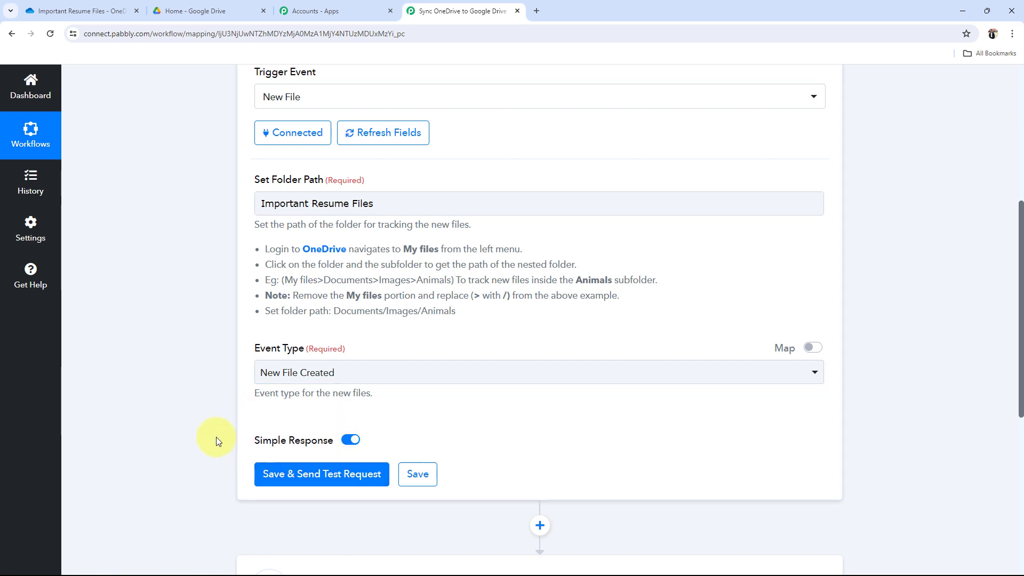
# Step: Switch to OneDrive and upload the "Resume of Test" PDF from the Desktop to the Important Resume Files folder
pyautogui.scroll(-2, 217, 434)
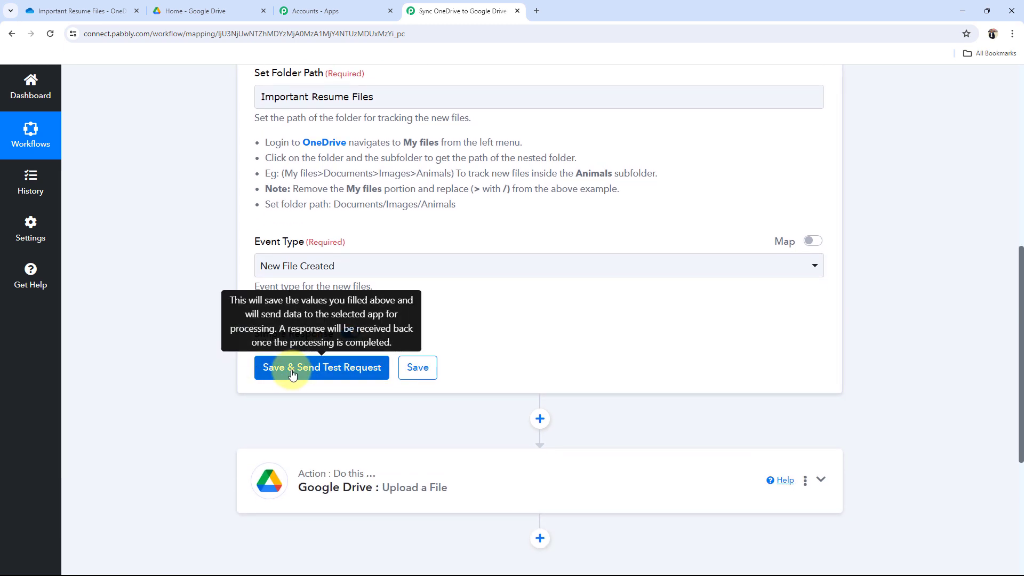
pyautogui.scroll(1, 209, 363)
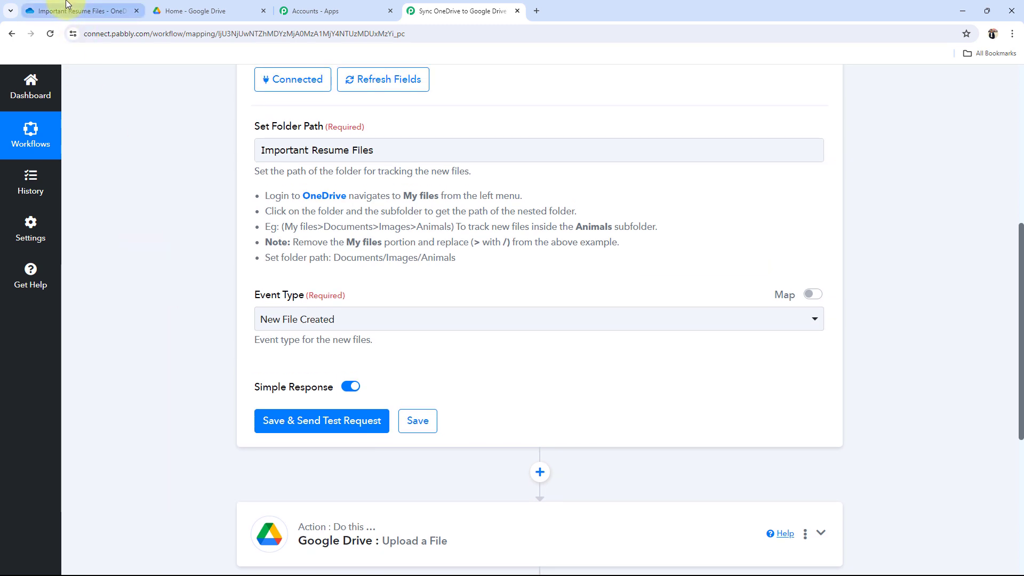
pyautogui.click(66, 6)
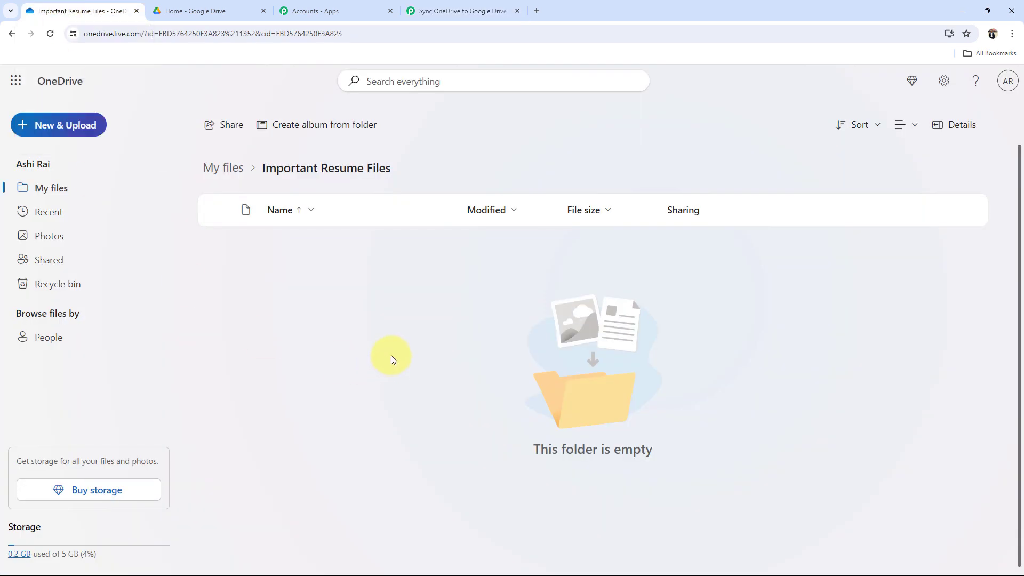
pyautogui.click(494, 10)
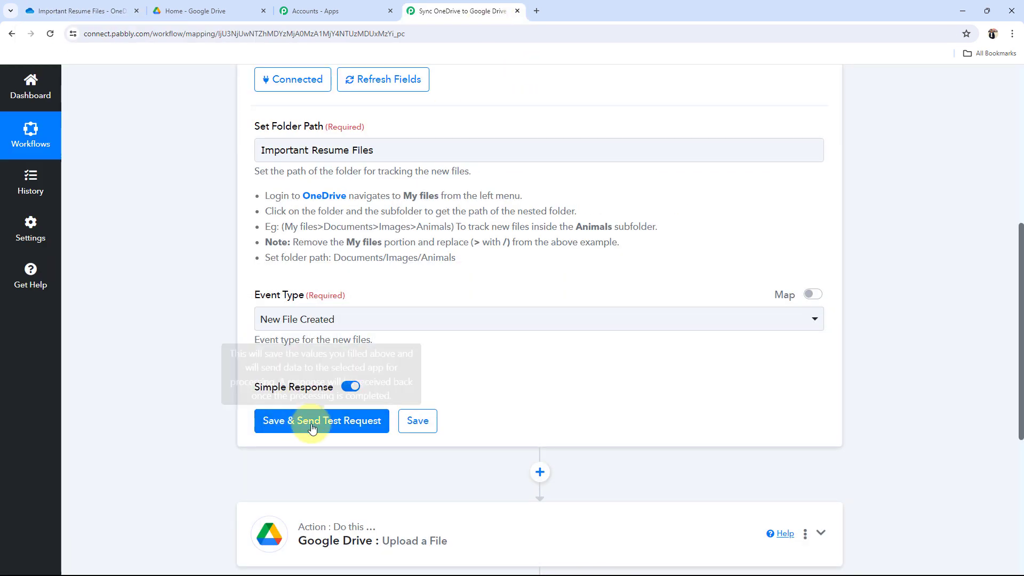
pyautogui.click(118, 4)
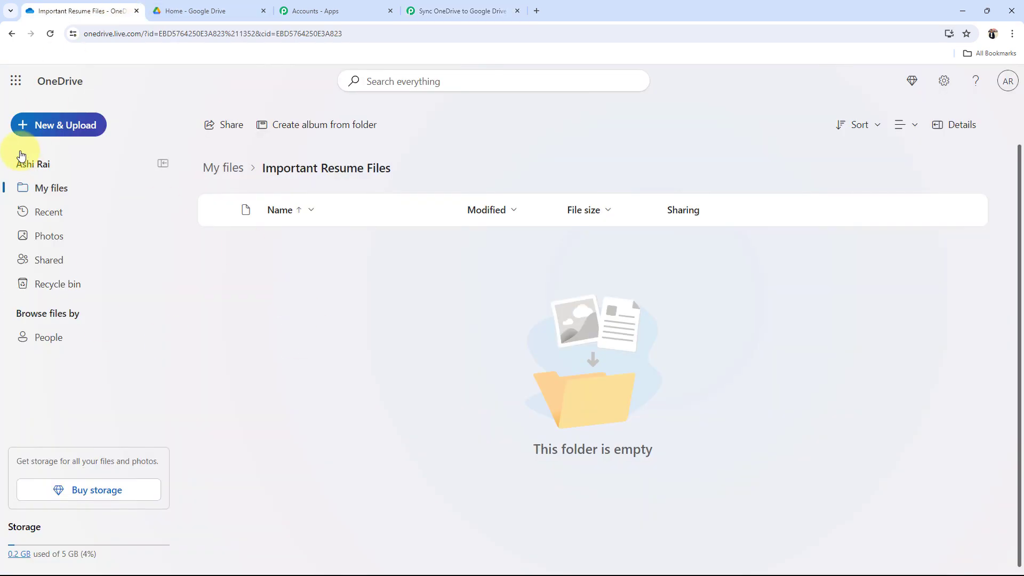
pyautogui.click(25, 126)
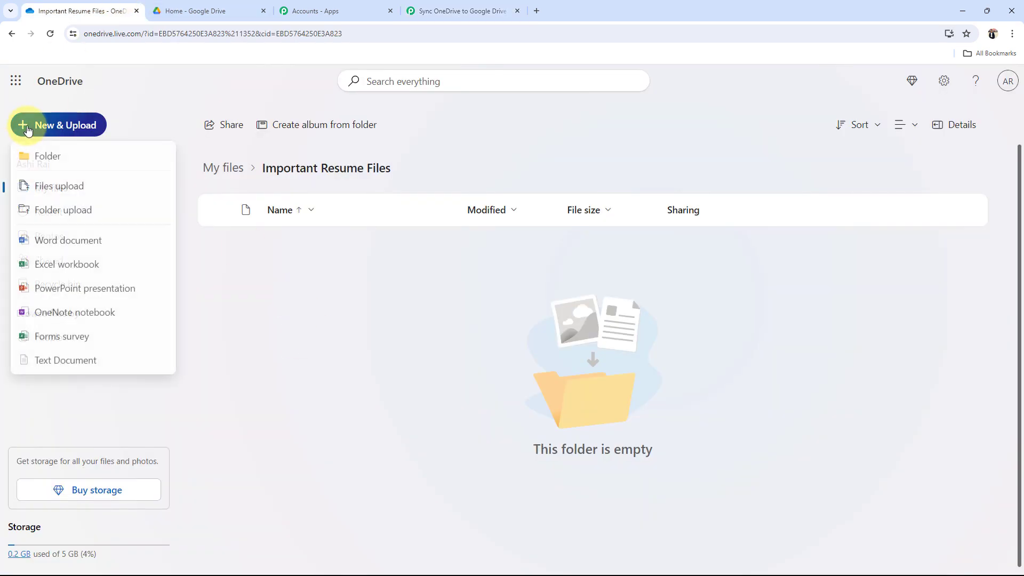
pyautogui.click(42, 185)
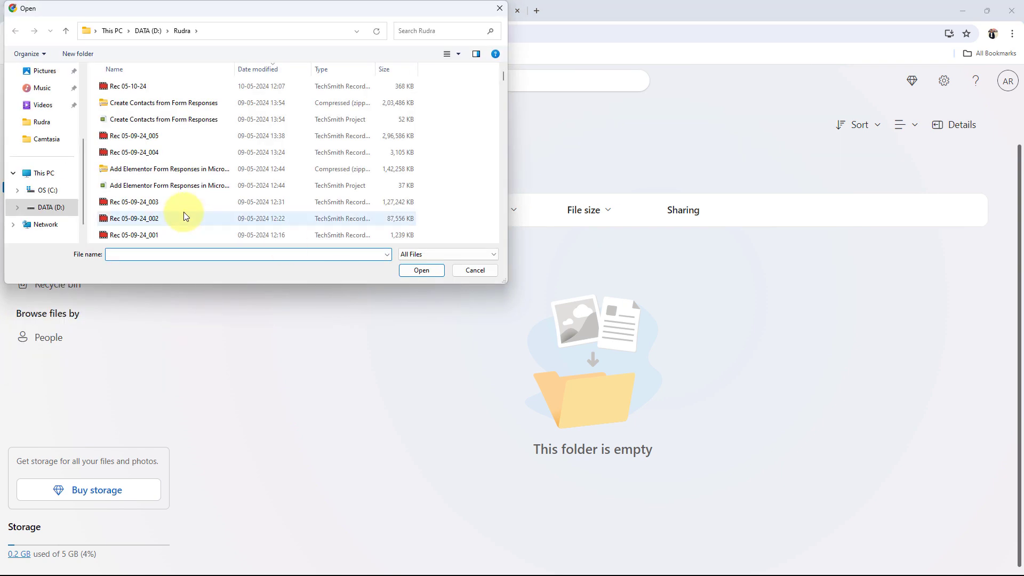
pyautogui.scroll(3, 60, 143)
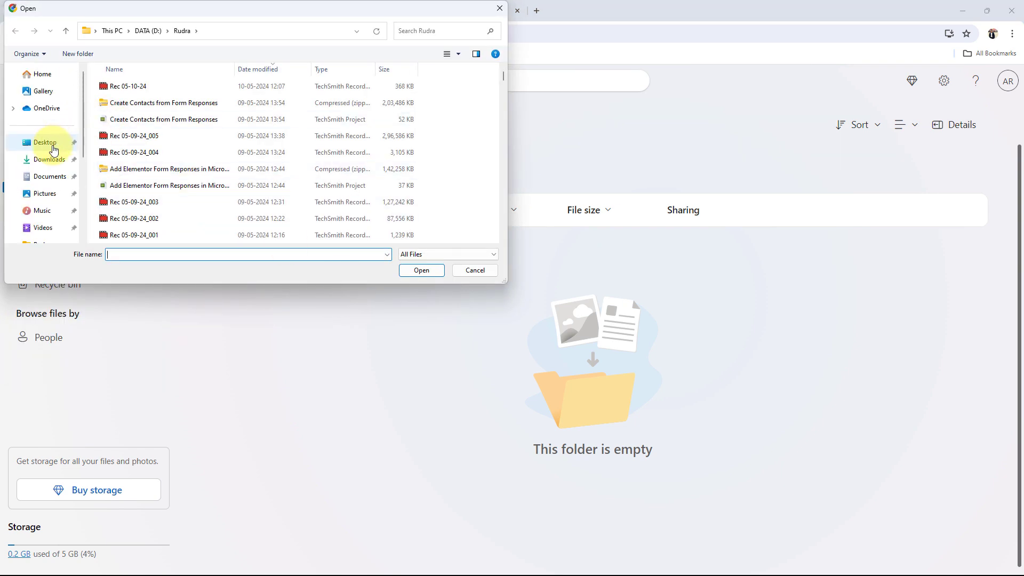
pyautogui.click(43, 142)
pyautogui.scroll(-10, 233, 160)
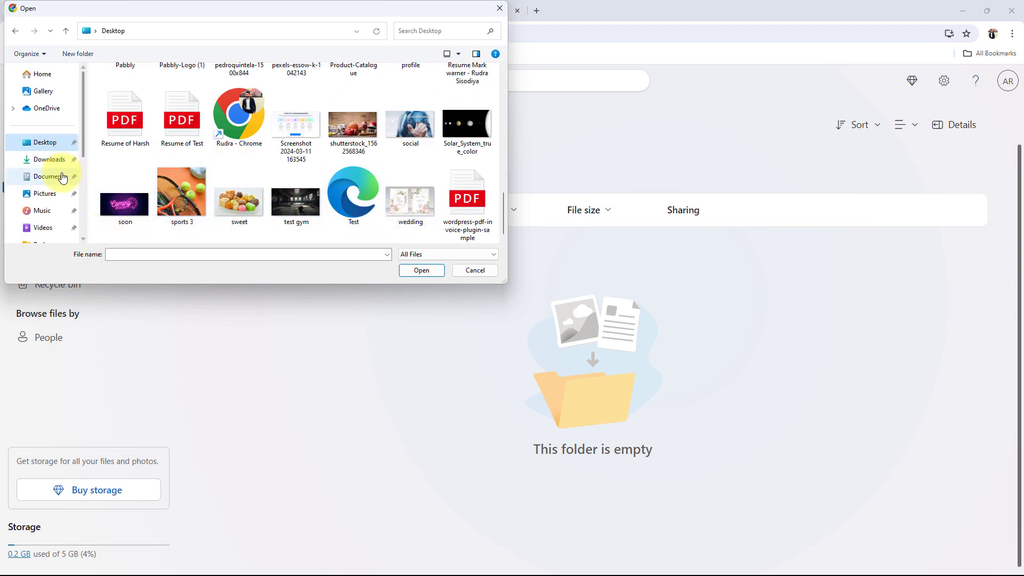
pyautogui.doubleClick(181, 120)
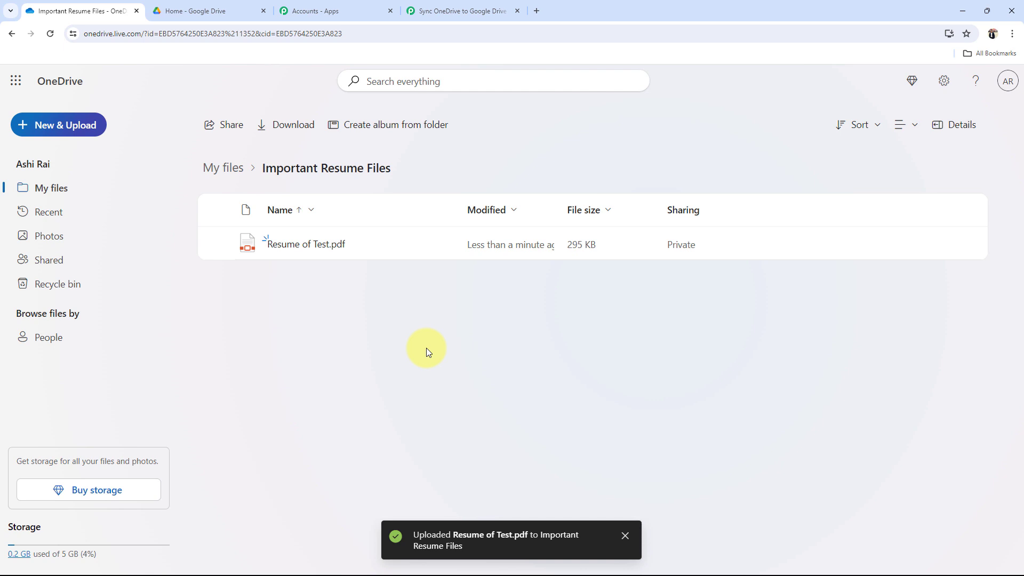
# Step: Preview the uploaded Resume of Test.pdf in OneDrive, close it, and return to the Pabbly Connect workflow
pyautogui.click(290, 243)
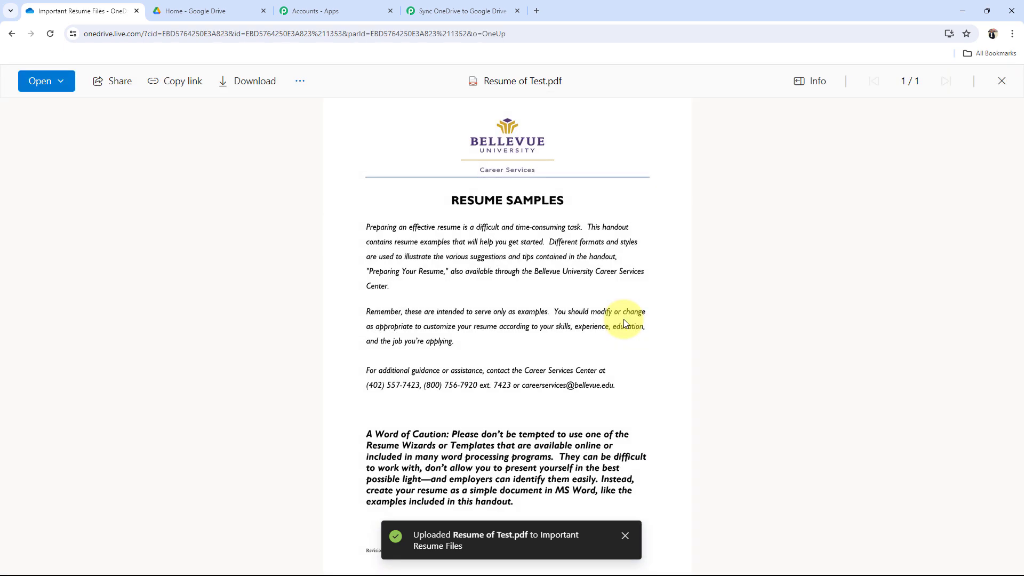
pyautogui.scroll(-6, 441, 387)
pyautogui.scroll(-15, 441, 387)
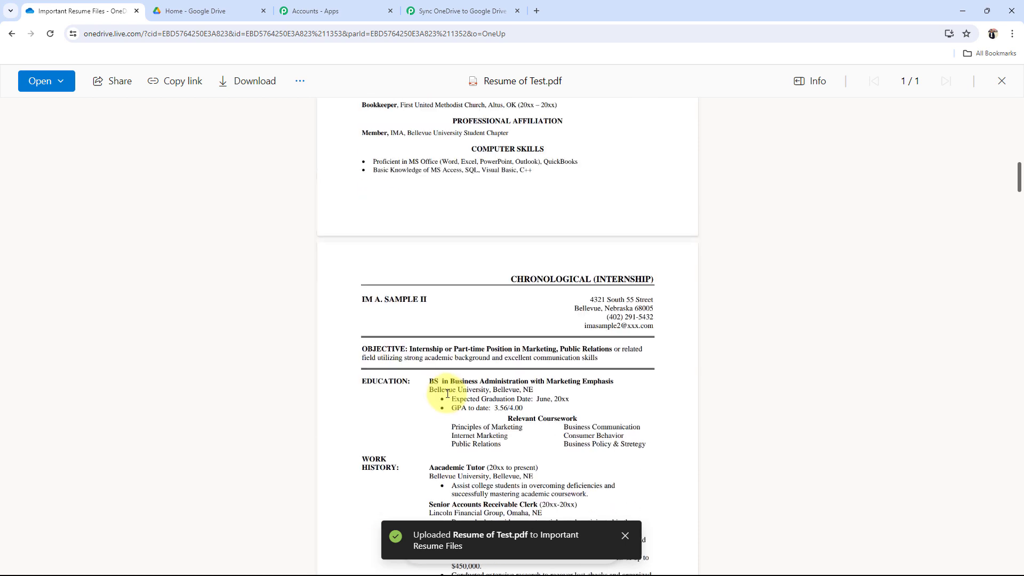
pyautogui.click(1001, 81)
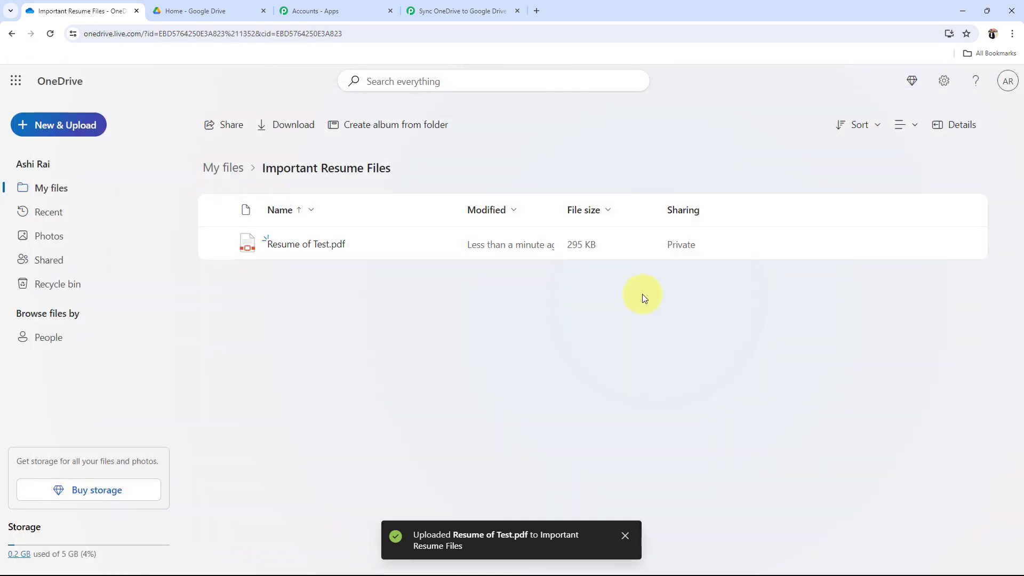
pyautogui.click(462, 11)
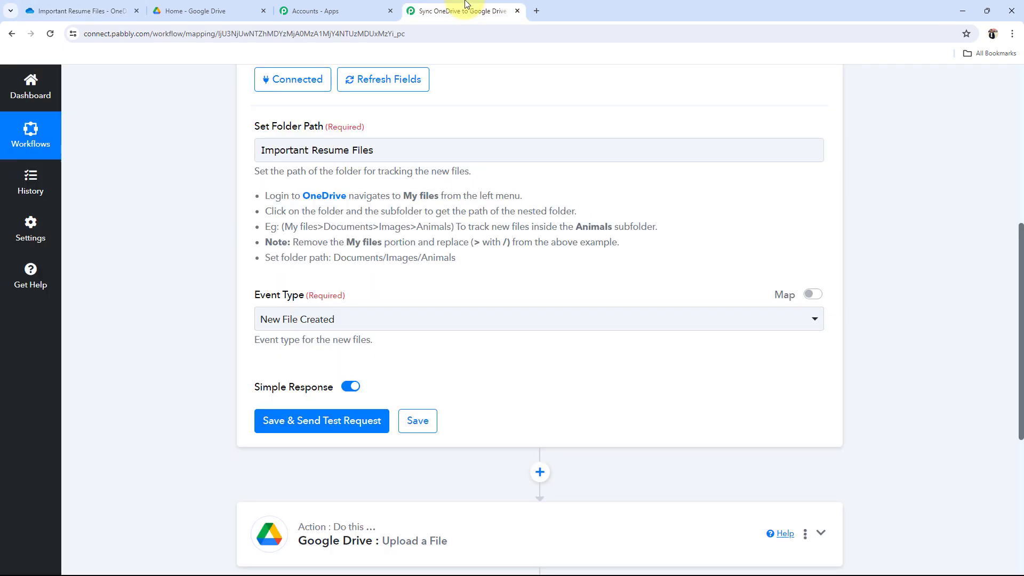
# Step: Save the OneDrive trigger and send a test request to capture the newly uploaded file's response
pyautogui.click(288, 421)
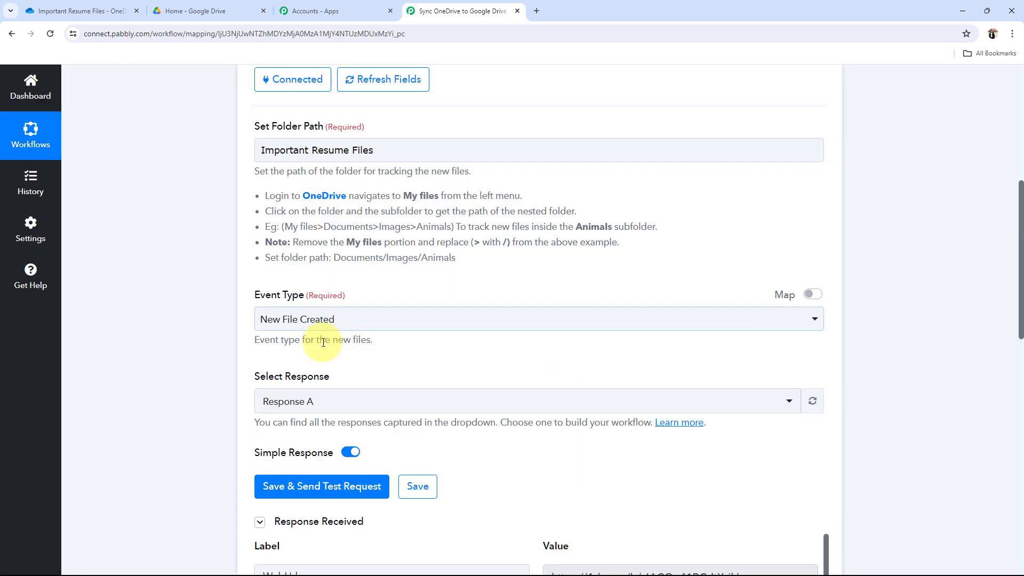
pyautogui.scroll(-6, 203, 341)
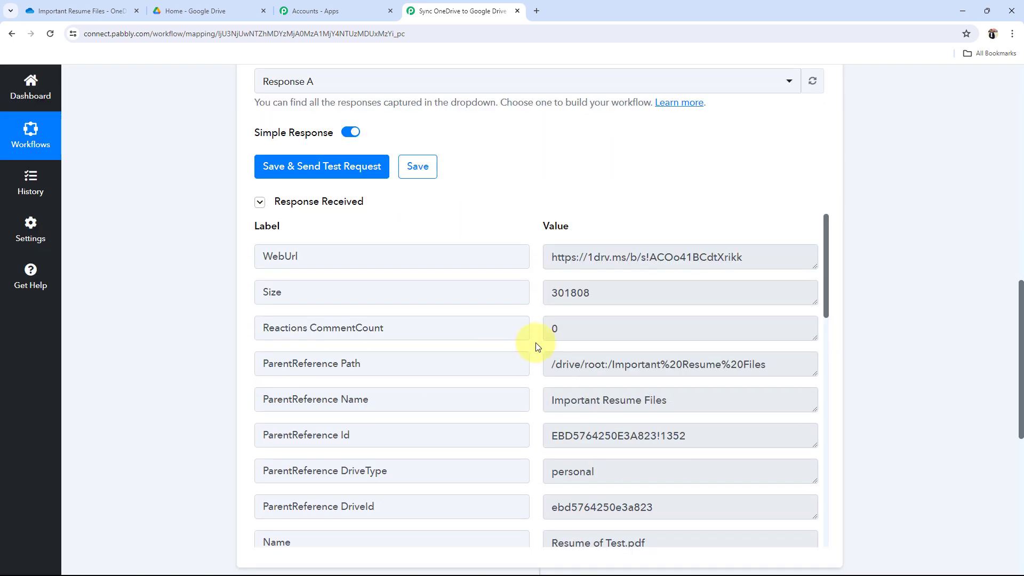
# Step: Examine the captured response, including the WebUrl, parent folder name, file name, download URL and the remaining file details
pyautogui.moveTo(551, 259); pyautogui.dragTo(772, 256)
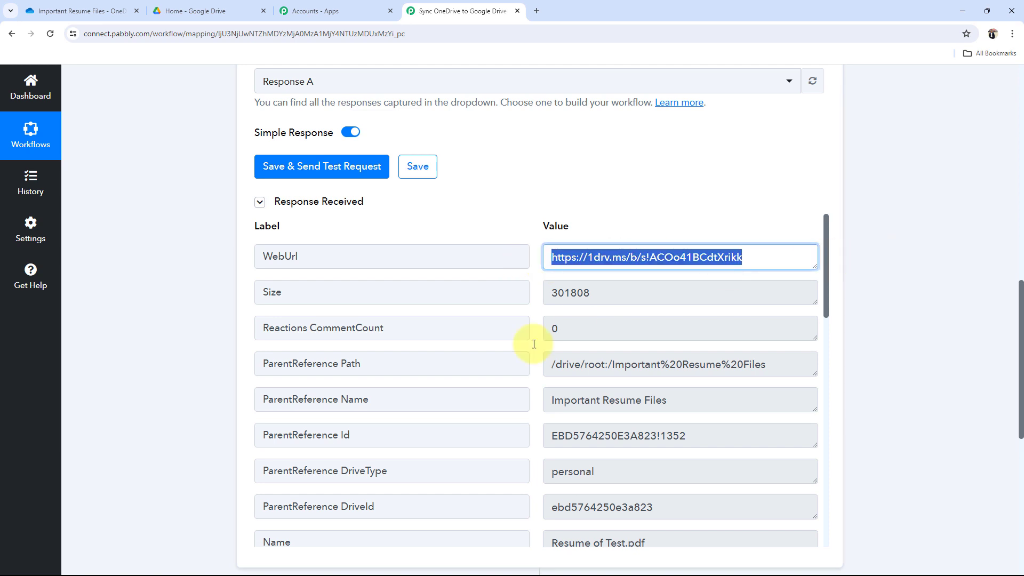
pyautogui.moveTo(731, 404); pyautogui.dragTo(455, 389)
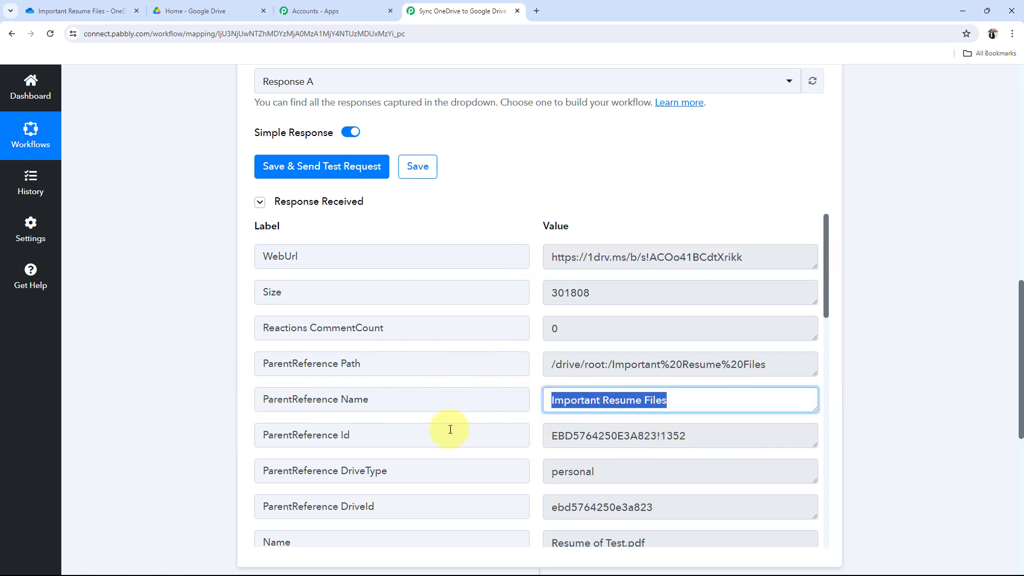
pyautogui.scroll(-5, 404, 418)
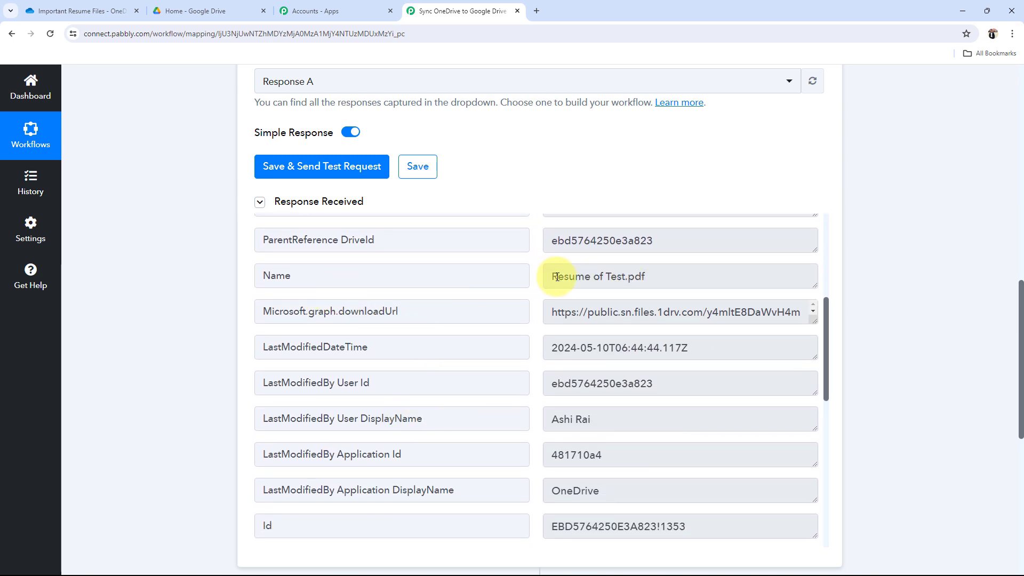
pyautogui.moveTo(556, 276); pyautogui.dragTo(653, 280)
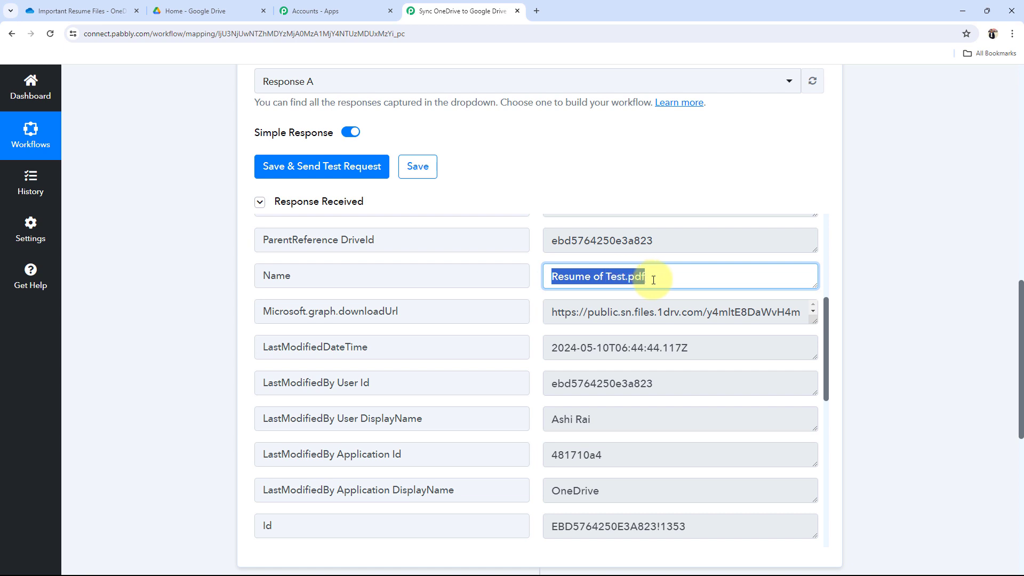
pyautogui.moveTo(552, 313); pyautogui.dragTo(661, 327)
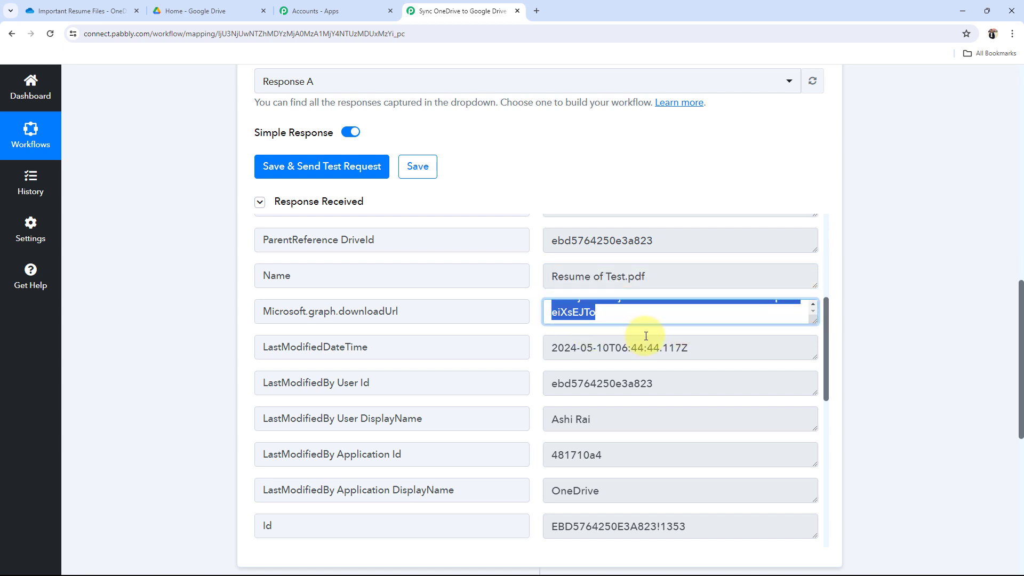
pyautogui.scroll(-8, 714, 399)
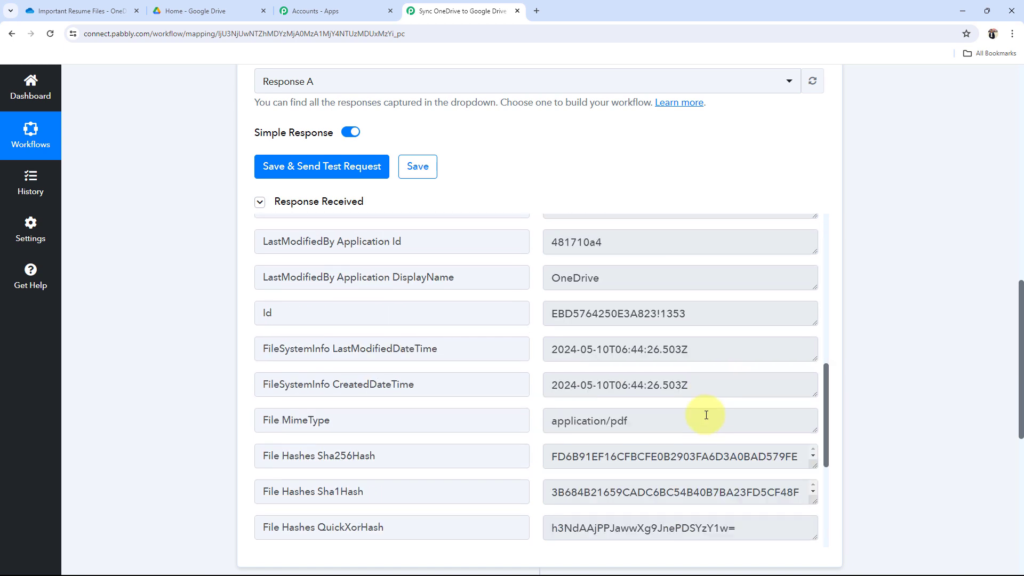
pyautogui.scroll(-1, 638, 422)
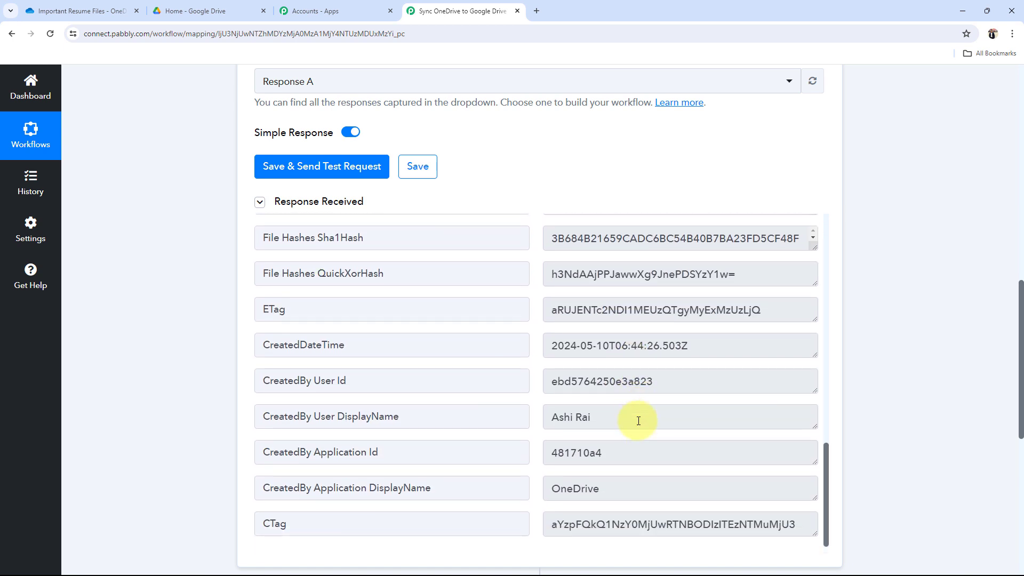
pyautogui.scroll(-1, 638, 420)
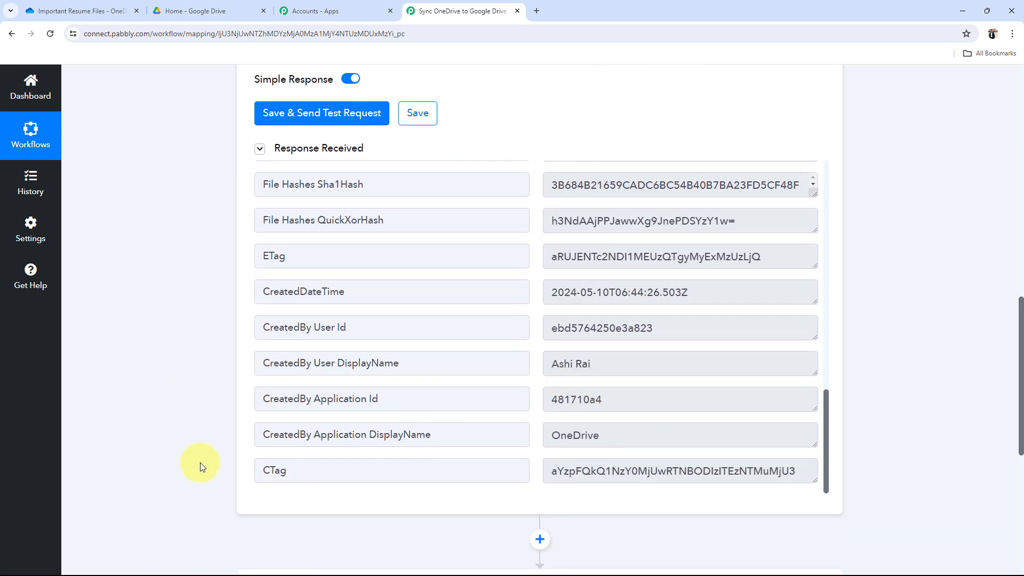
# Step: Collapse the OneDrive trigger and authorize a new Google Drive connection for the Upload a File action, allowing Pabbly Connect Drive access
pyautogui.scroll(15, 200, 463)
pyautogui.click(541, 283)
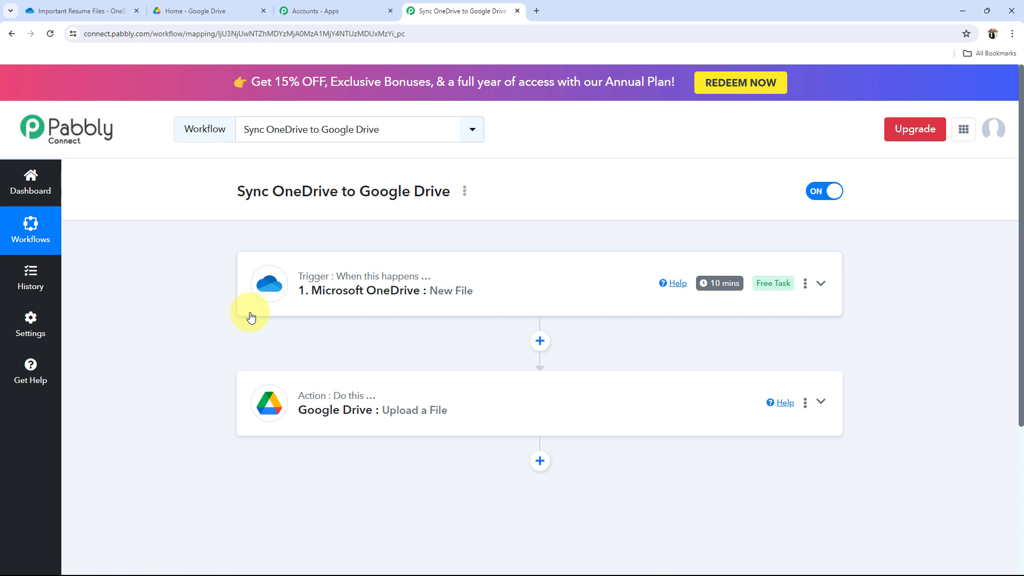
pyautogui.click(315, 433)
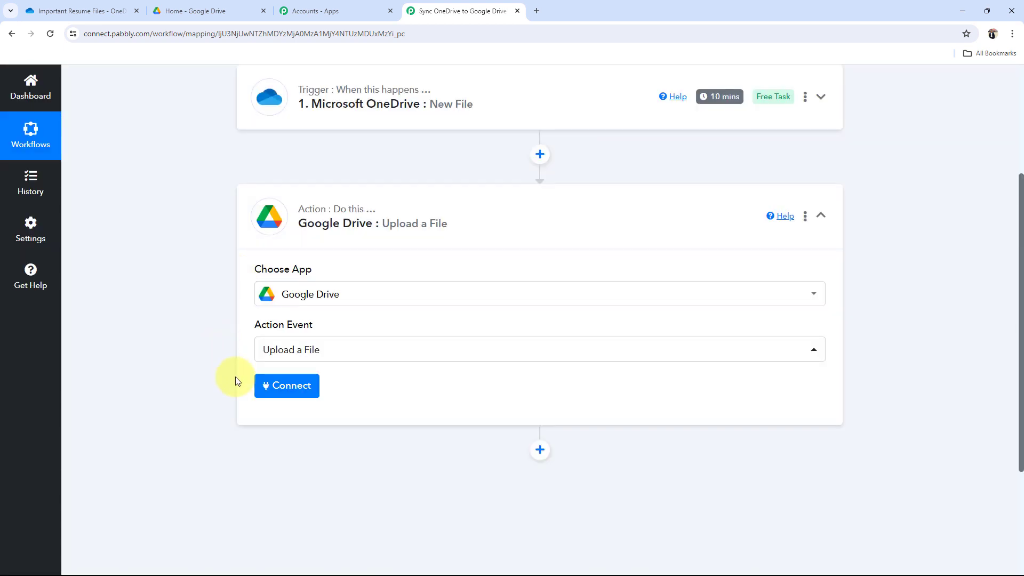
pyautogui.click(272, 385)
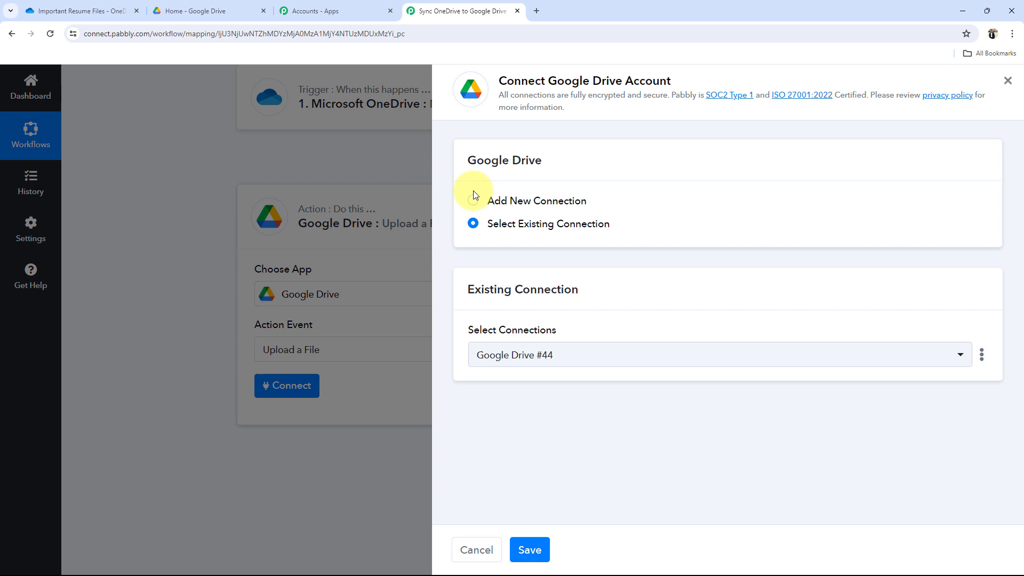
pyautogui.click(473, 200)
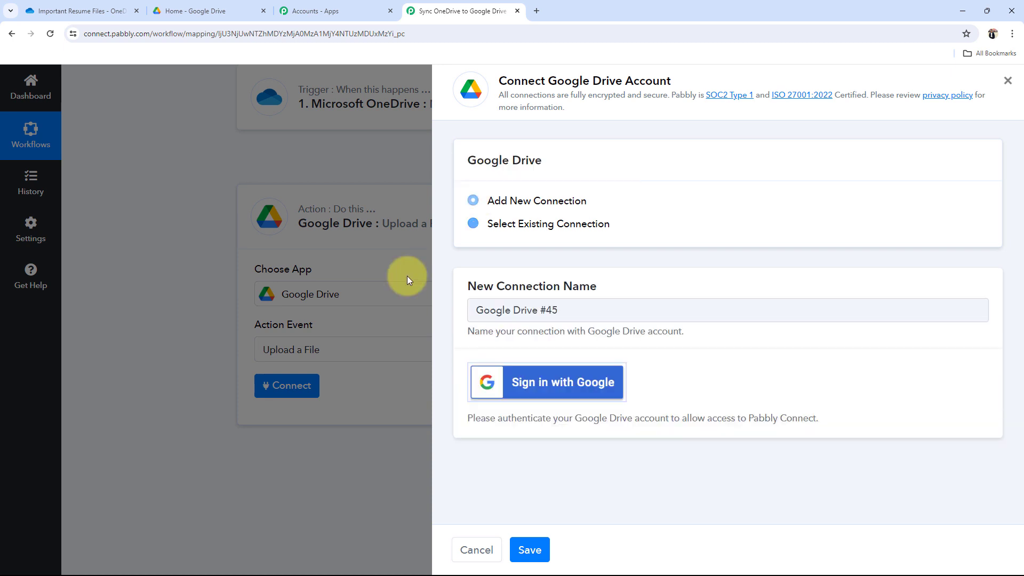
pyautogui.click(587, 373)
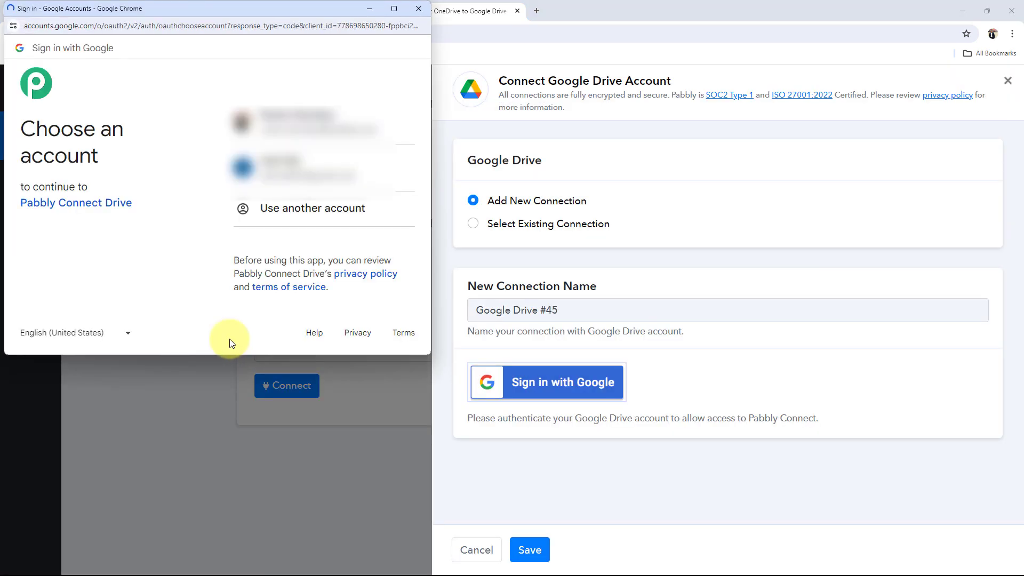
pyautogui.click(344, 131)
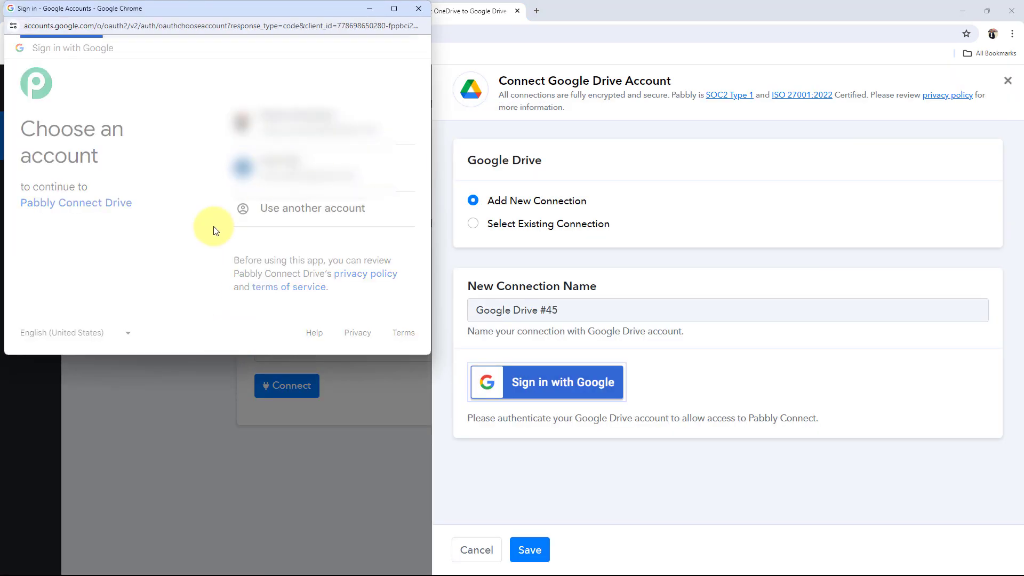
pyautogui.scroll(-3, 205, 229)
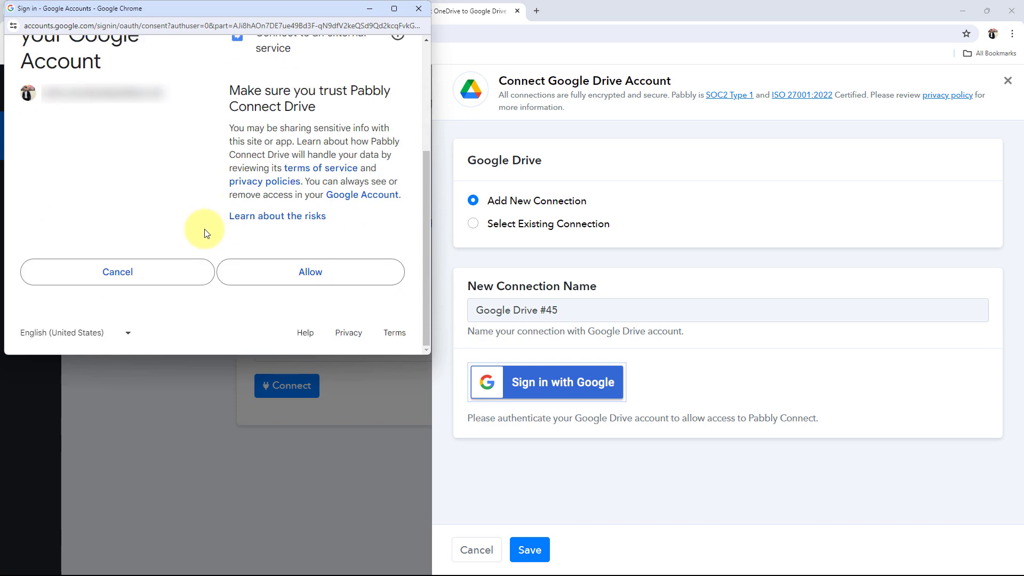
pyautogui.click(313, 269)
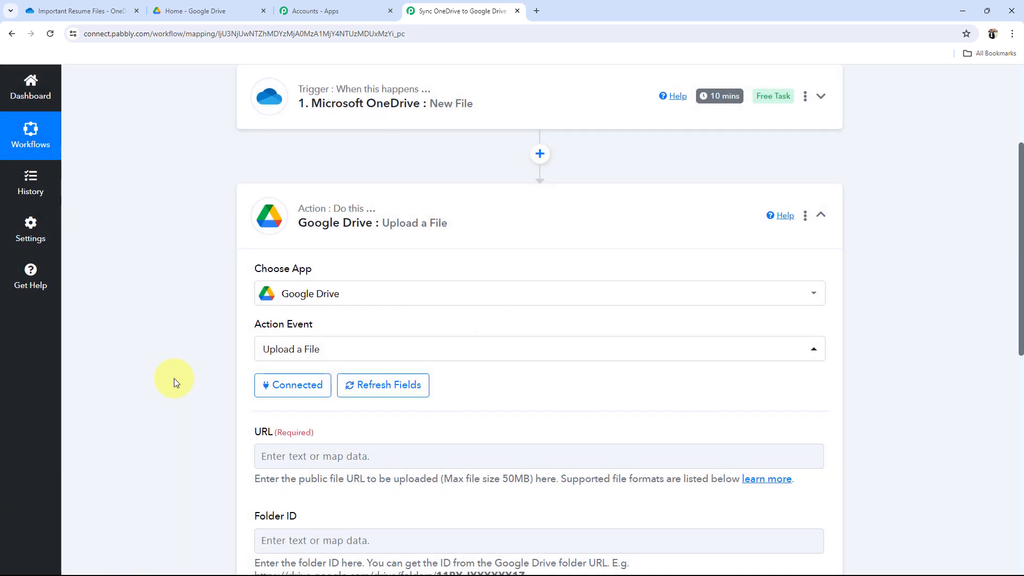
# Step: Map the upload action's URL to the Microsoft.graph.downloadUrl value from the OneDrive New File step
pyautogui.scroll(-3, 174, 379)
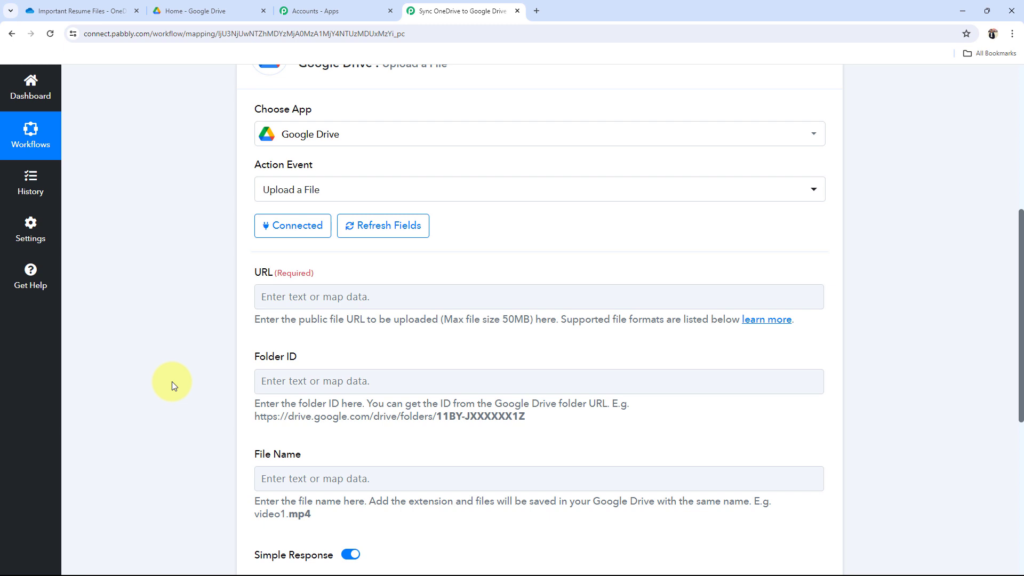
pyautogui.scroll(-2, 186, 387)
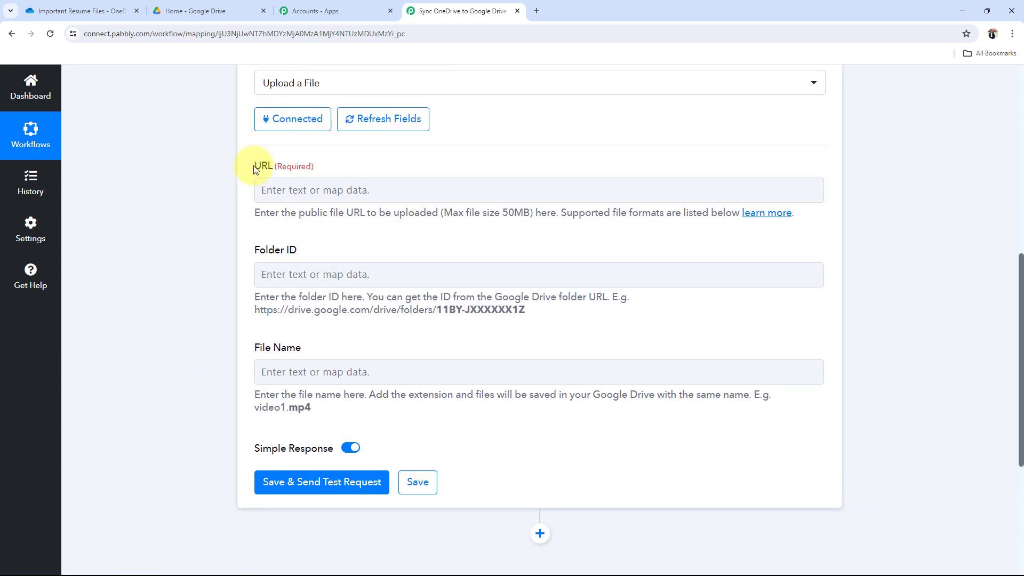
pyautogui.moveTo(254, 166); pyautogui.dragTo(274, 166)
pyautogui.click(156, 195)
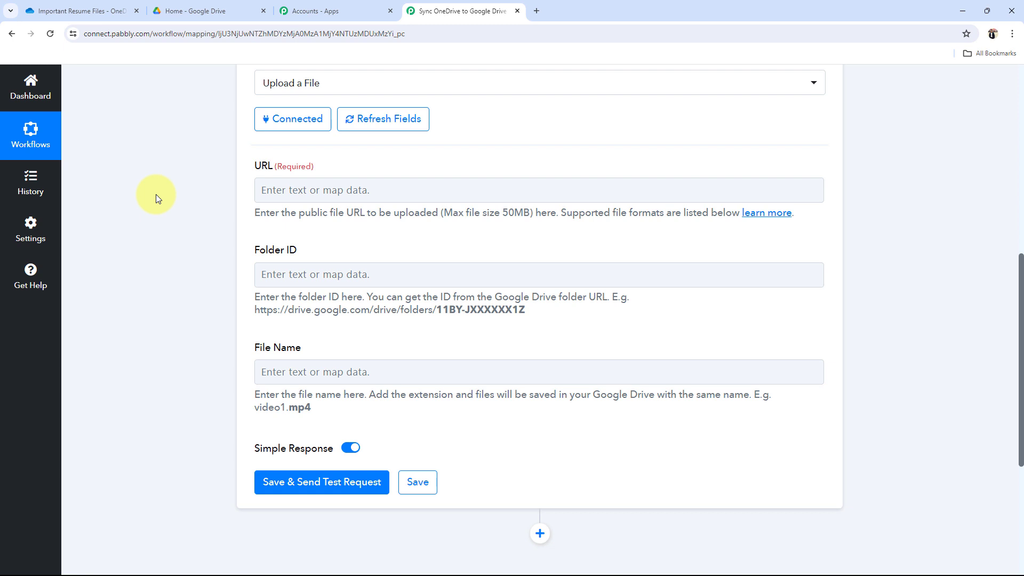
pyautogui.scroll(8, 156, 194)
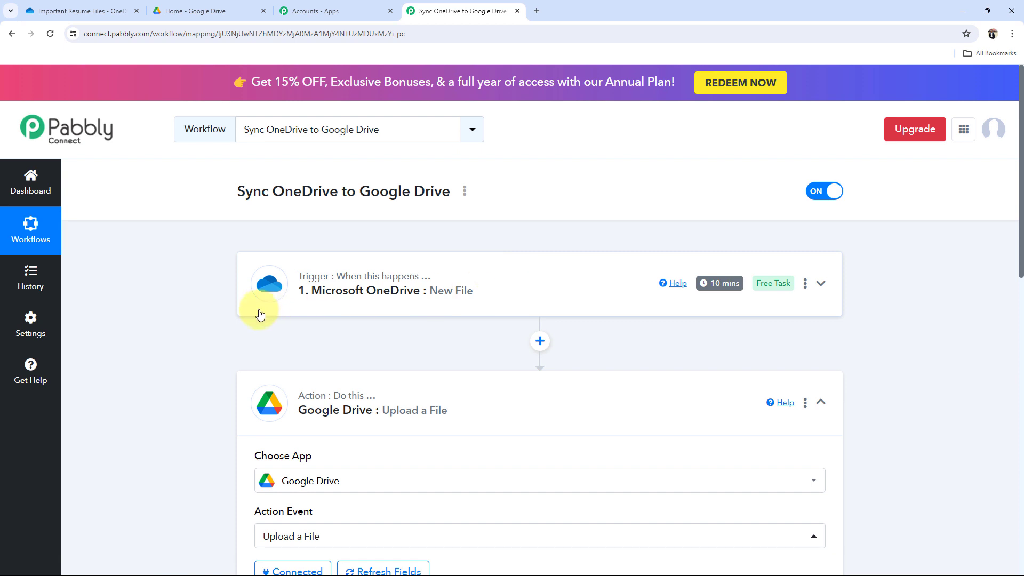
pyautogui.scroll(-8, 195, 323)
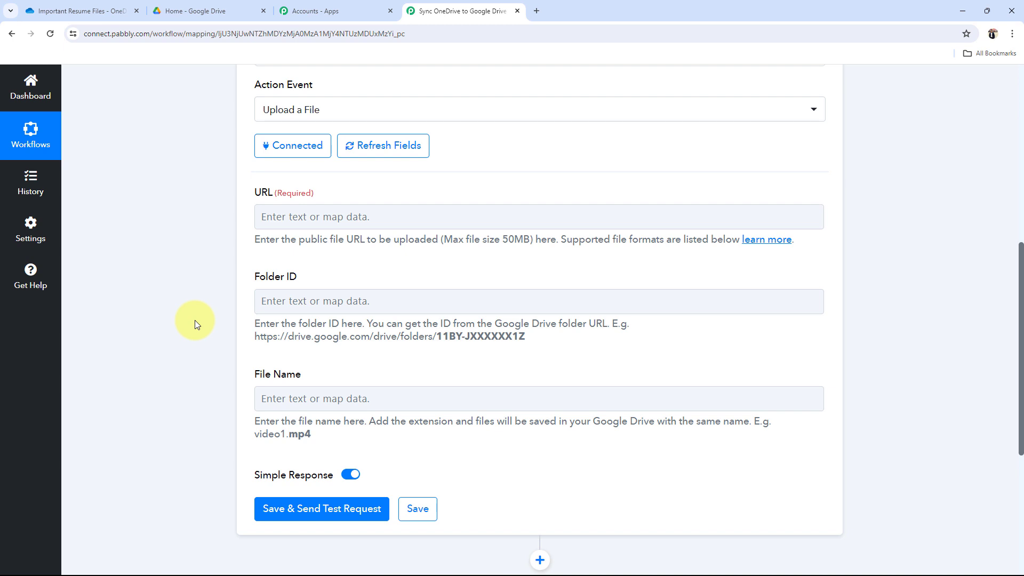
pyautogui.click(277, 213)
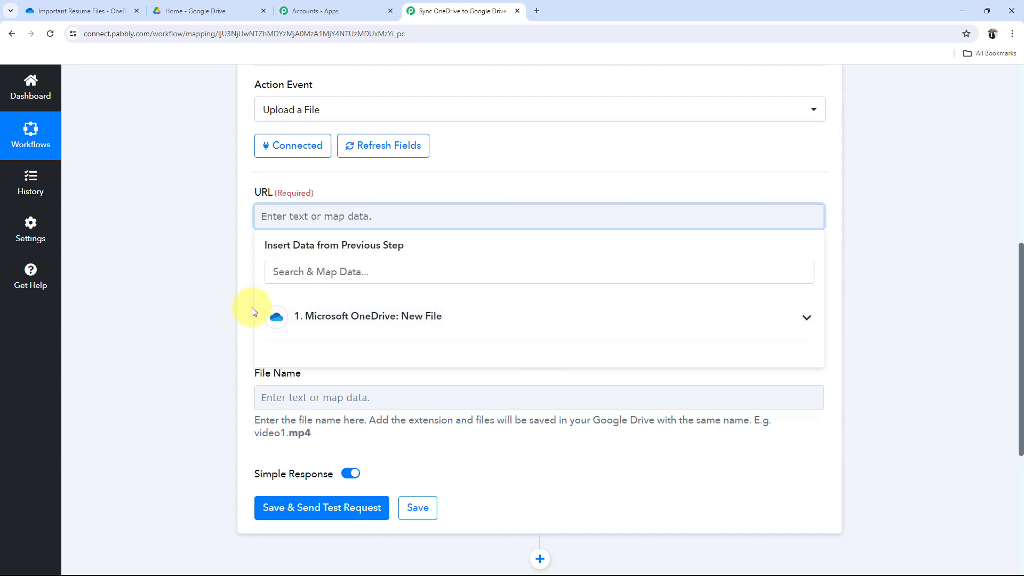
pyautogui.click(808, 325)
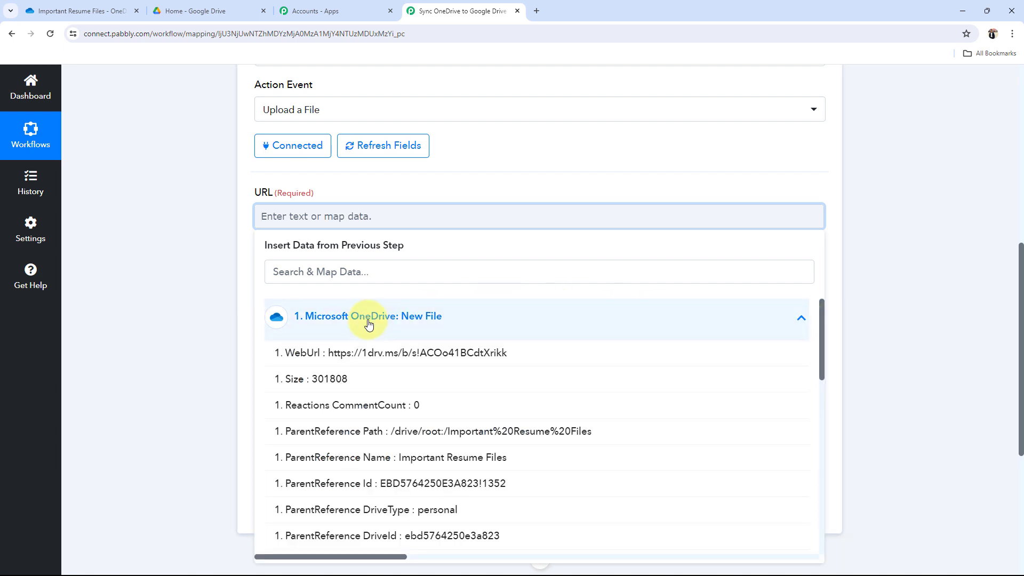
pyautogui.scroll(-5, 437, 424)
pyautogui.scroll(-6, 426, 422)
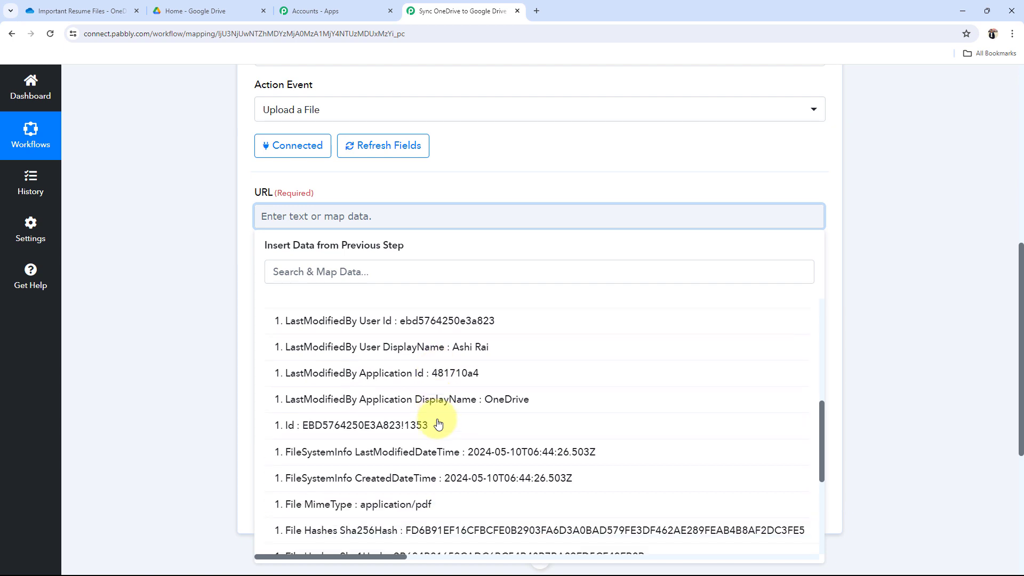
pyautogui.scroll(4, 416, 421)
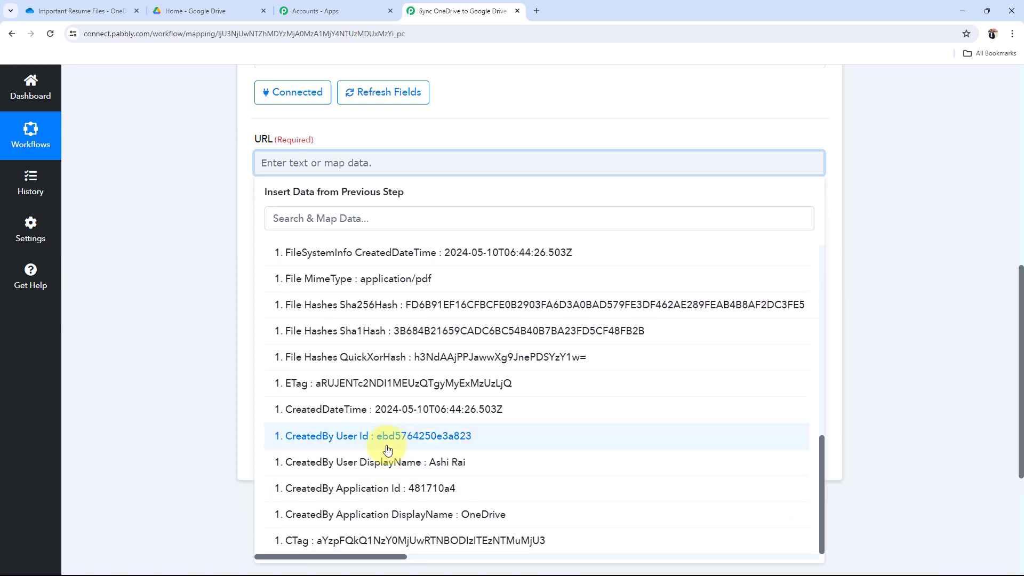
pyautogui.scroll(5, 363, 435)
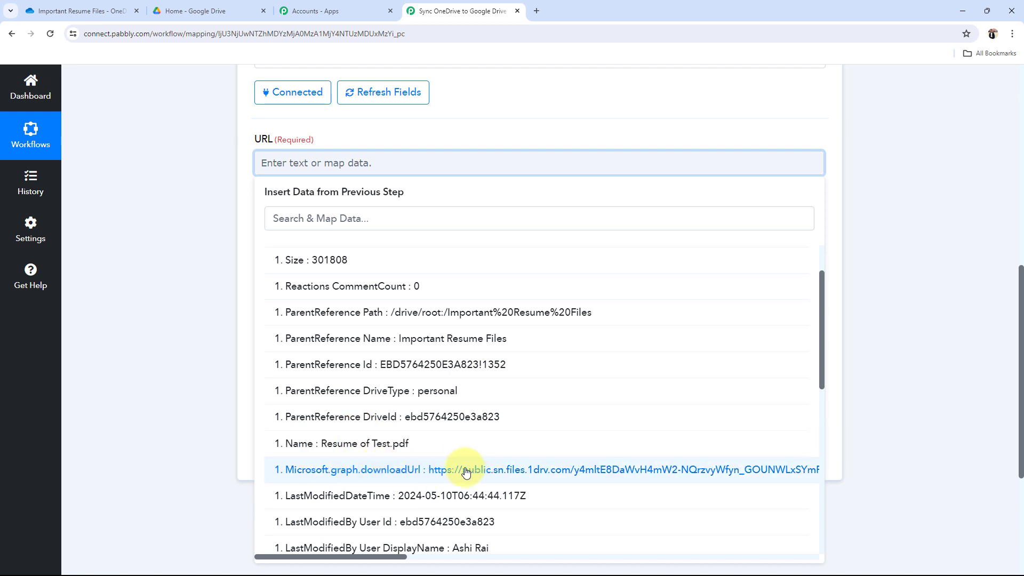
pyautogui.click(515, 469)
pyautogui.click(166, 248)
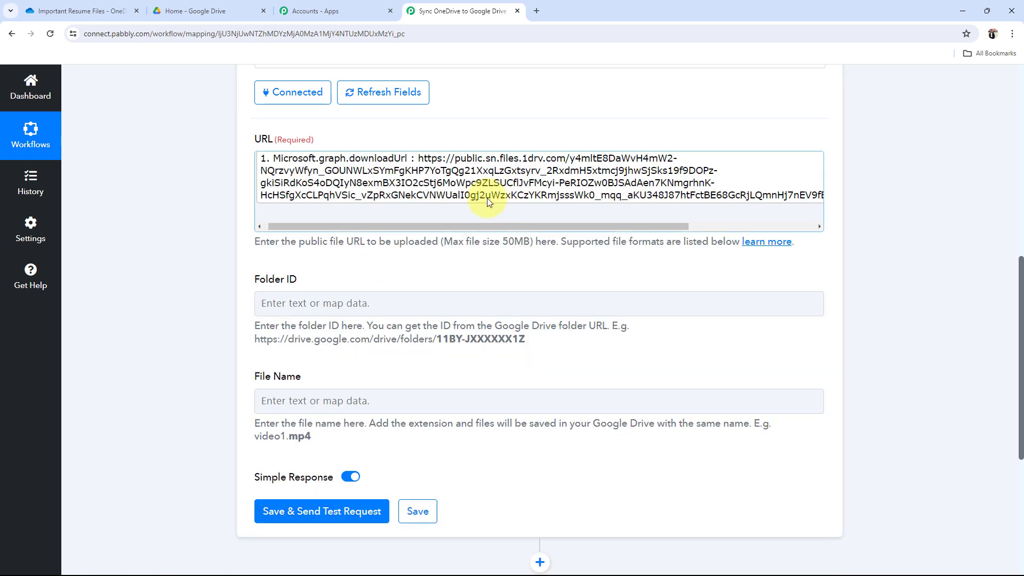
# Step: Switch to OneDrive to view the Important Resume Files folder, and return to the Pabbly Connect workflow
pyautogui.scroll(1, 160, 229)
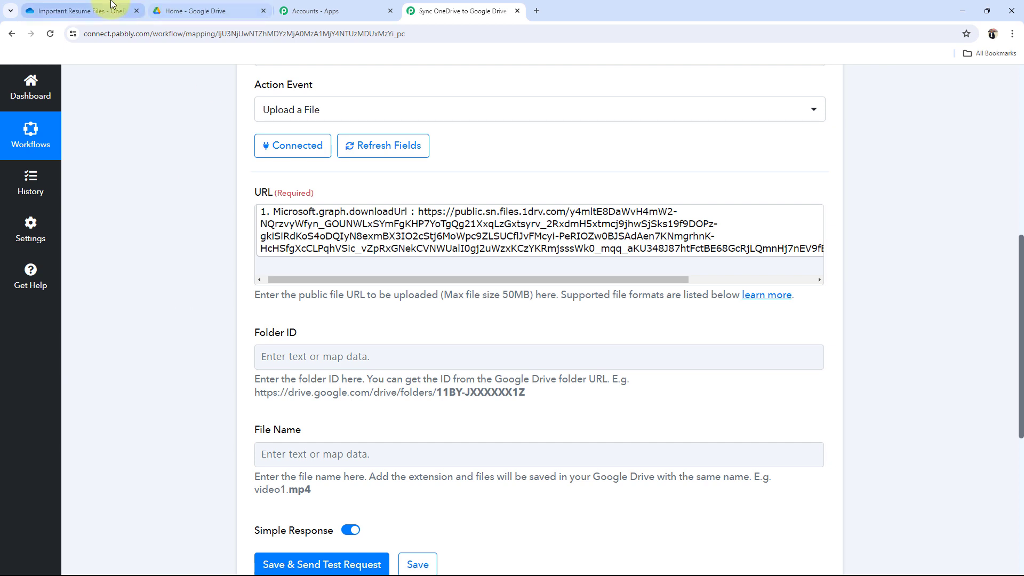
pyautogui.click(80, 11)
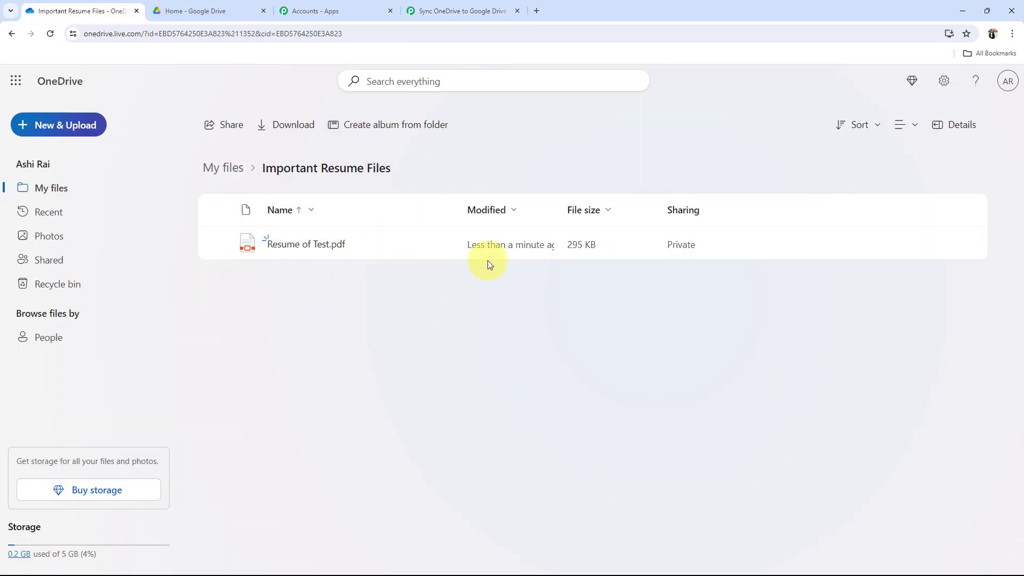
pyautogui.click(464, 11)
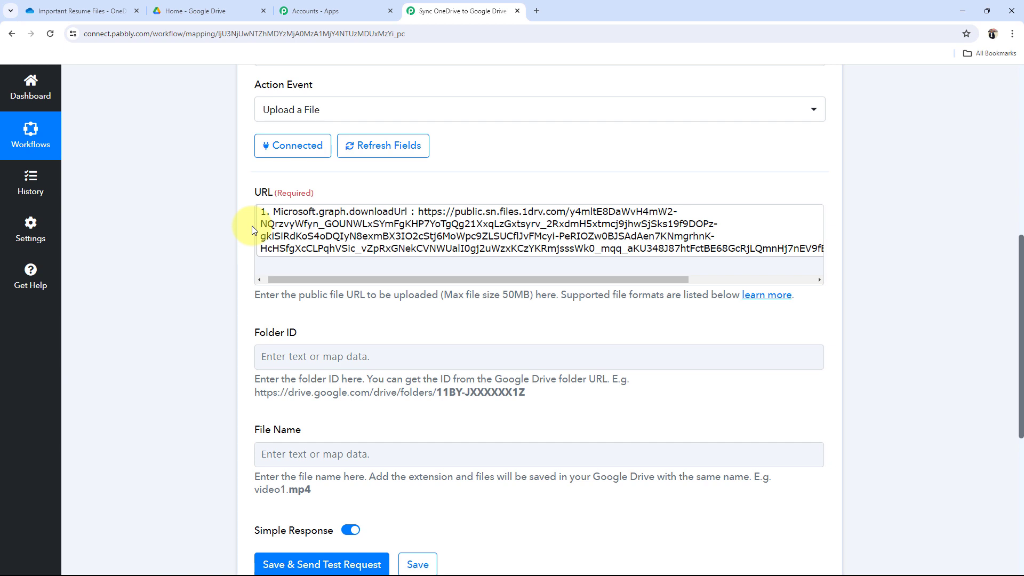
pyautogui.click(293, 268)
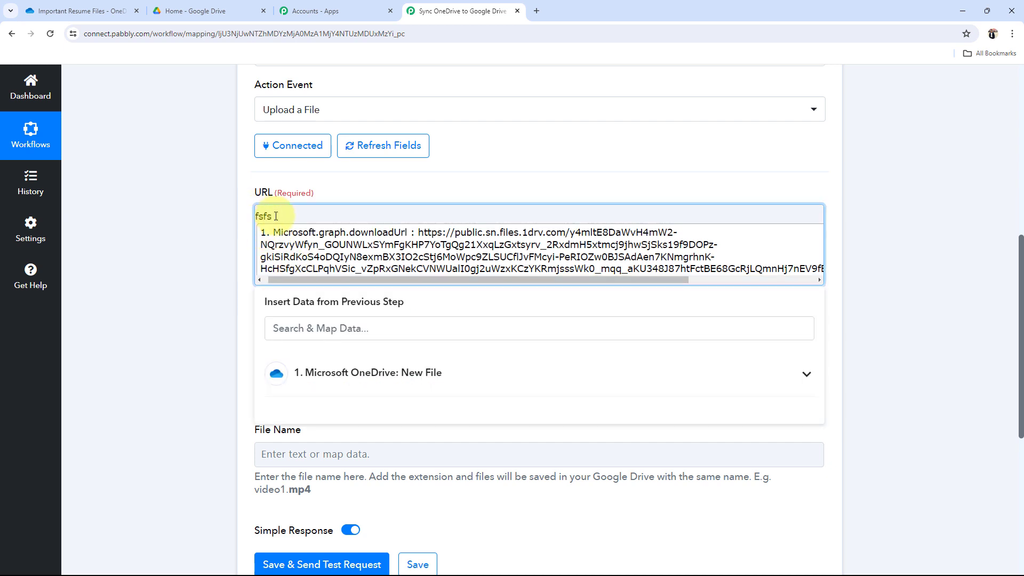
pyautogui.press('BackSpace')
pyautogui.press('BackSpace')
pyautogui.press('BackSpace')
pyautogui.press('BackSpace')
pyautogui.click(257, 231)
pyautogui.press('BackSpace')
pyautogui.click(215, 251)
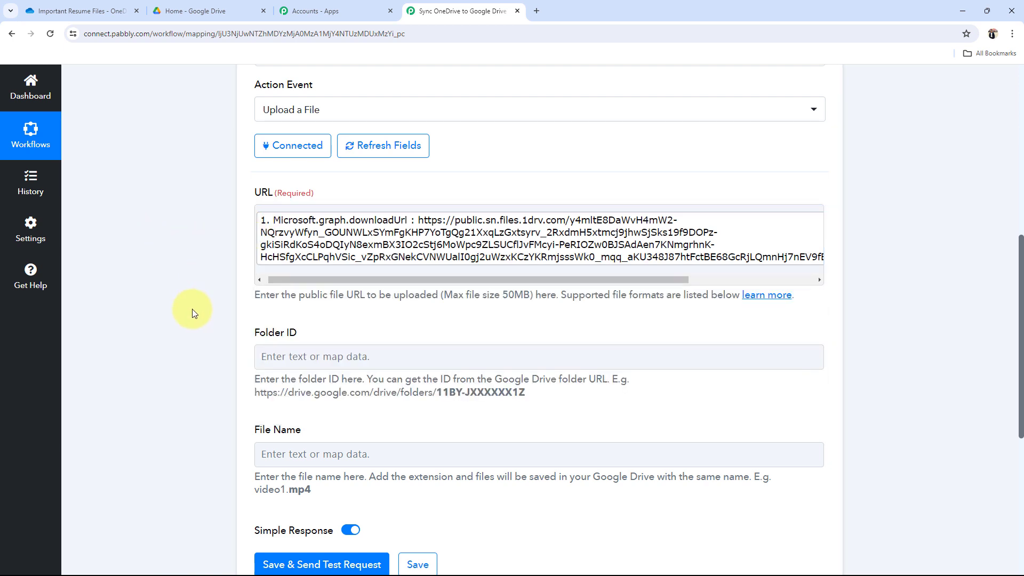
pyautogui.scroll(-1, 246, 349)
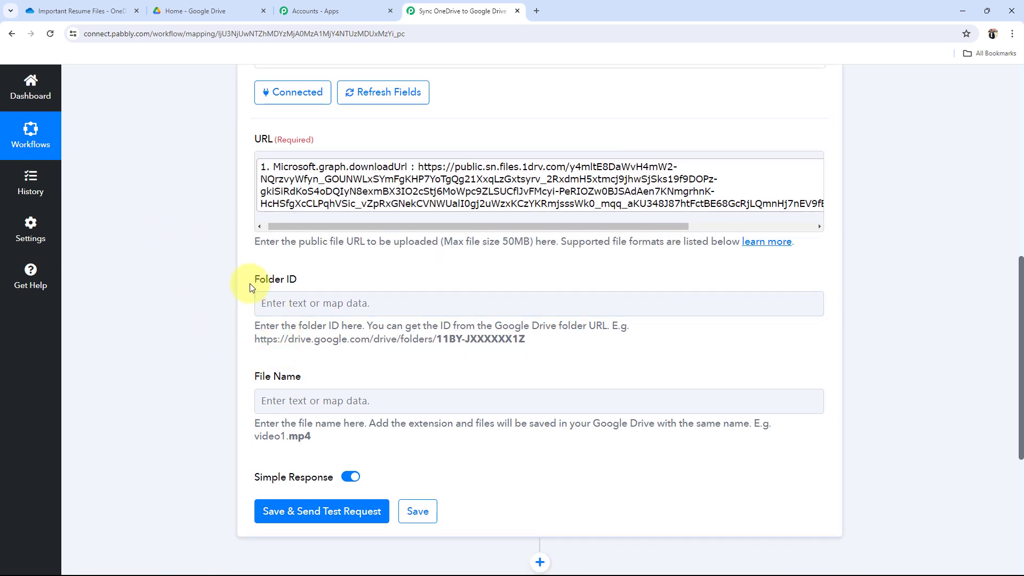
# Step: Switch to Google Drive, open the Resume Files folder and copy its folder ID from the URL
pyautogui.moveTo(249, 283); pyautogui.dragTo(300, 283)
pyautogui.click(156, 306)
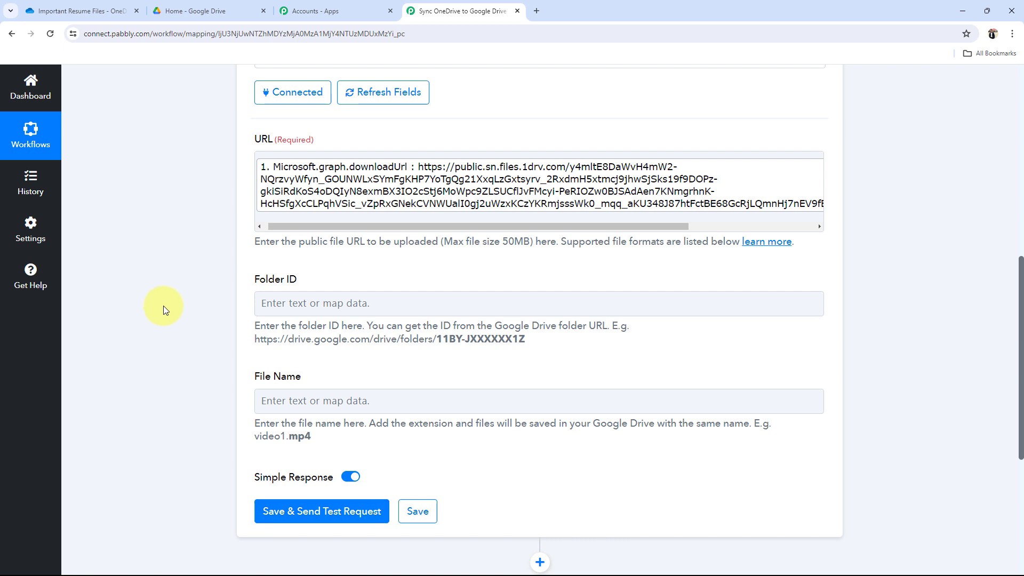
pyautogui.click(205, 11)
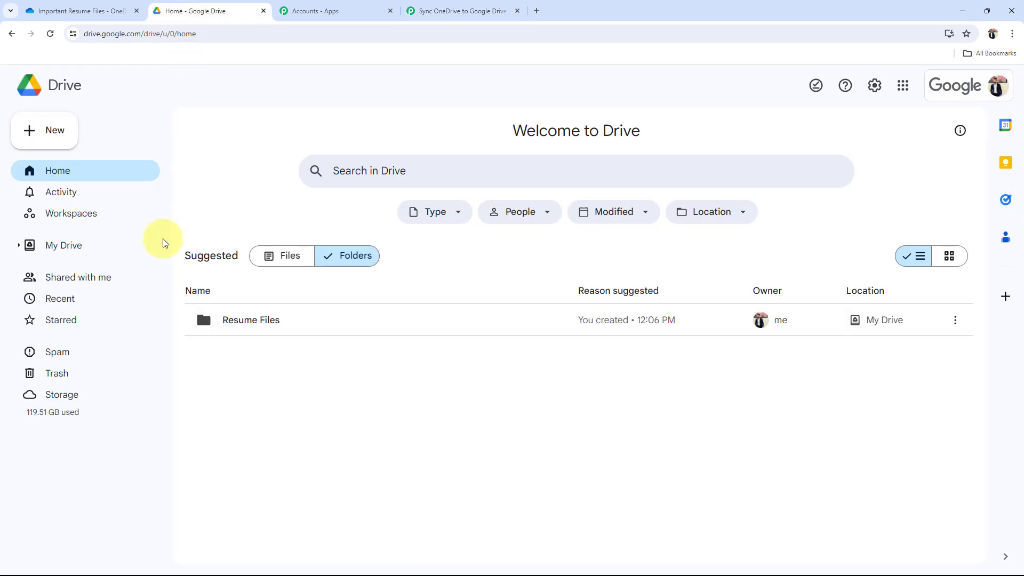
pyautogui.click(239, 330)
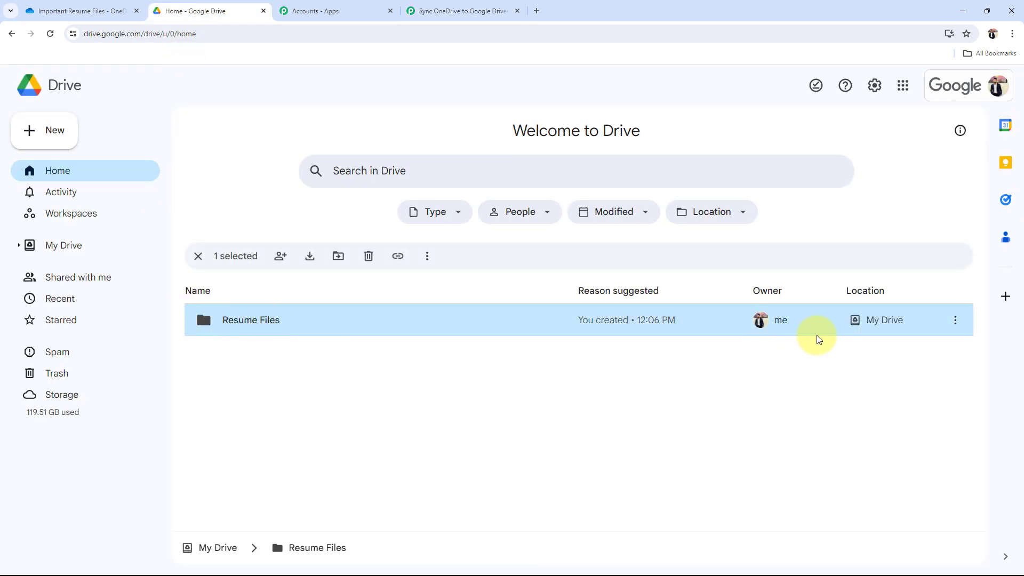
pyautogui.doubleClick(251, 320)
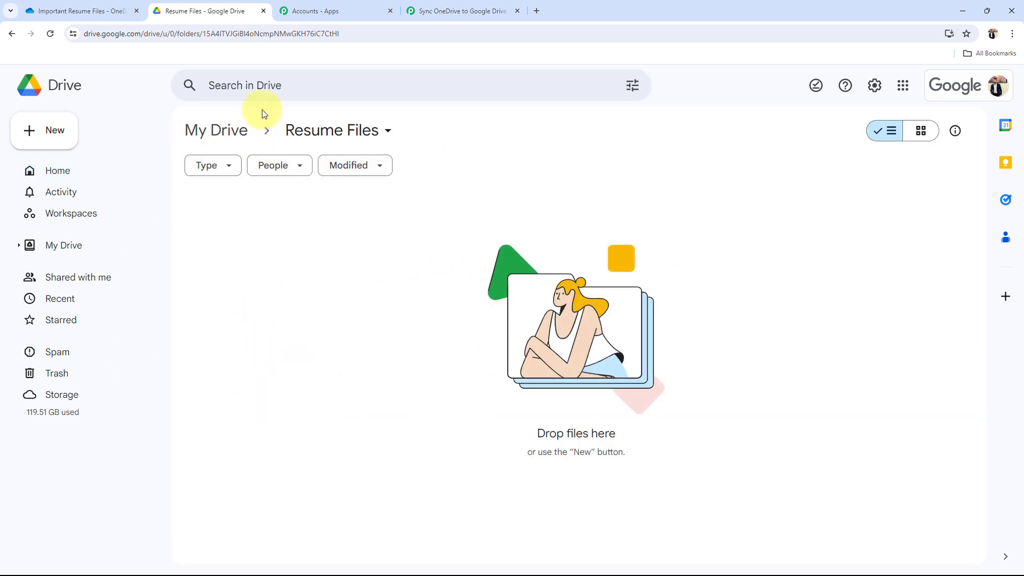
pyautogui.click(199, 34)
pyautogui.click(199, 34)
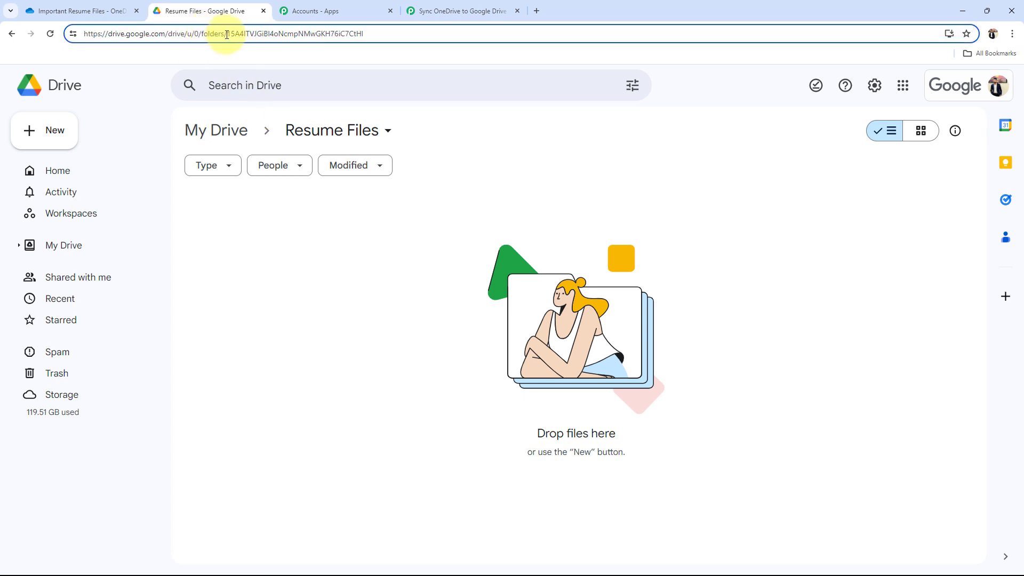
pyautogui.moveTo(227, 33); pyautogui.dragTo(368, 33)
pyautogui.hotkey('ctrl', 'c')
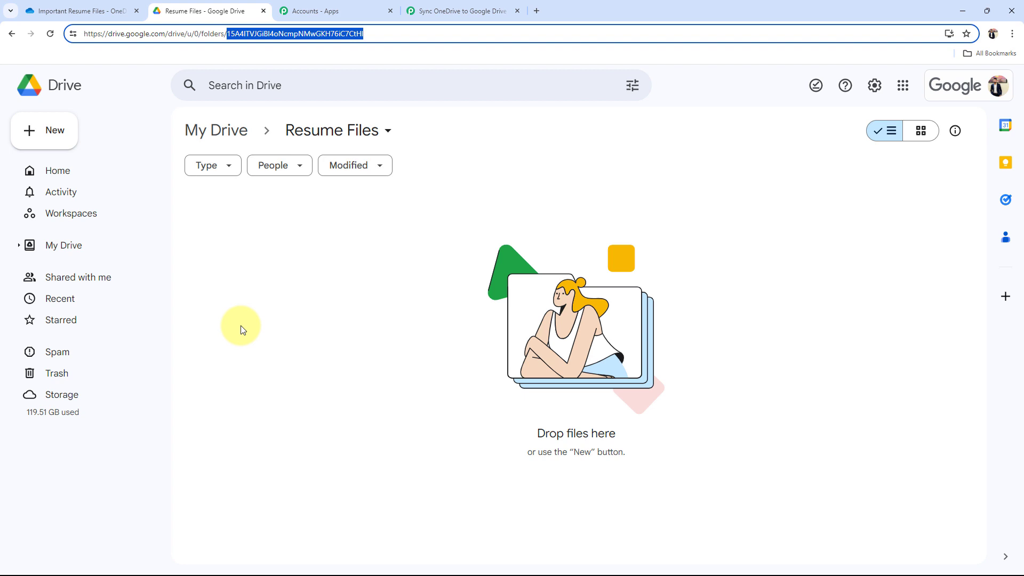
# Step: Return to the Pabbly Connect workflow and paste the copied Resume Files folder ID as the upload action's Folder ID
pyautogui.click(432, 11)
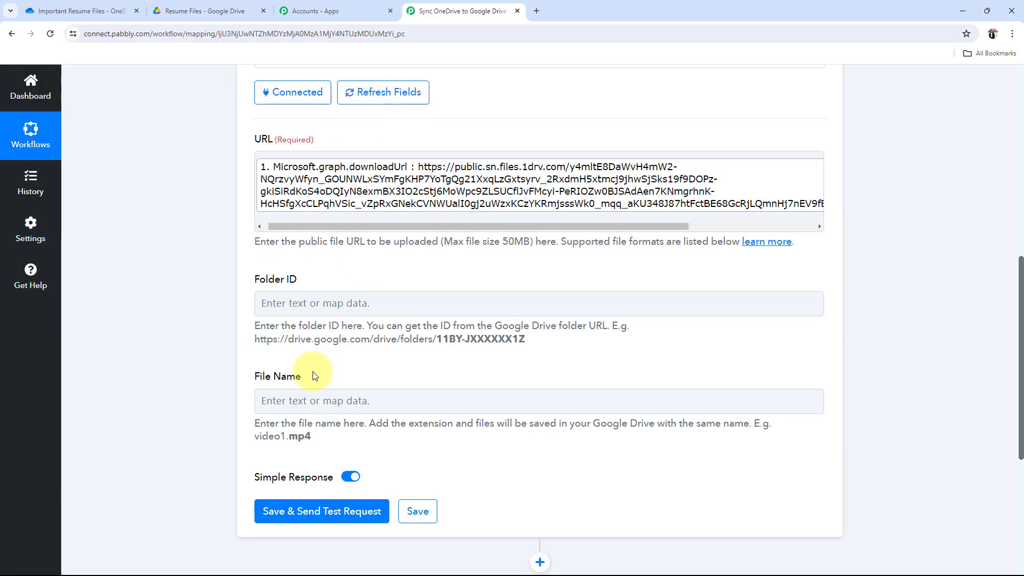
pyautogui.click(276, 298)
pyautogui.hotkey('ctrl', 'v')
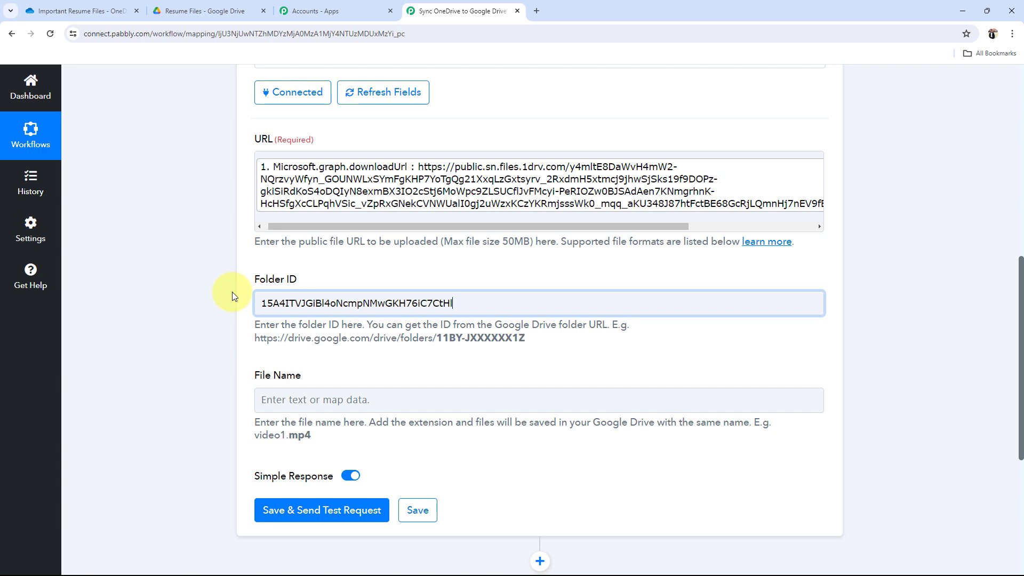
pyautogui.click(461, 300)
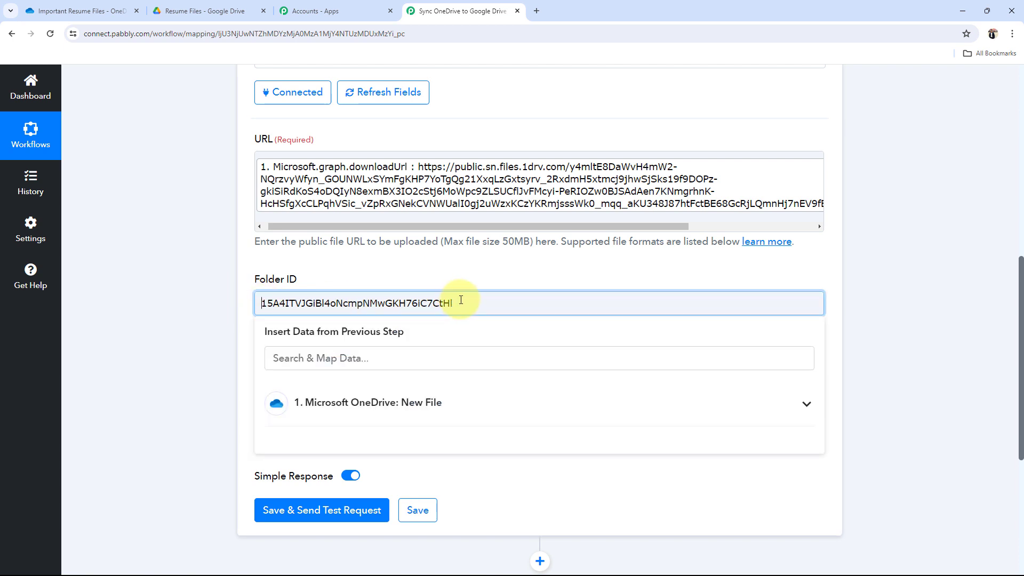
pyautogui.click(192, 322)
# Step: Map the upload action's File Name to the Name value from the OneDrive New File step
pyautogui.scroll(-3, 192, 322)
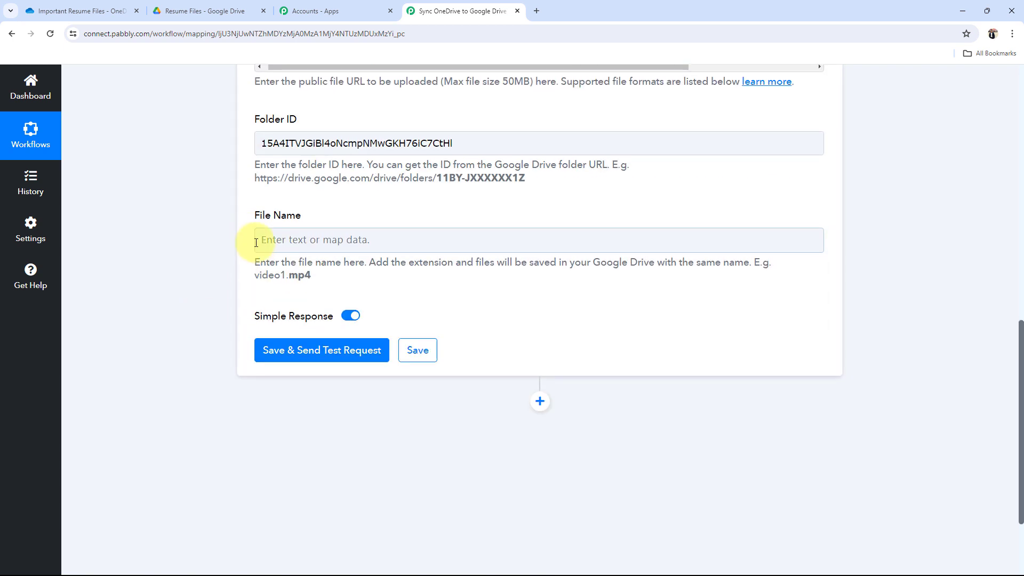
pyautogui.click(290, 238)
pyautogui.click(314, 339)
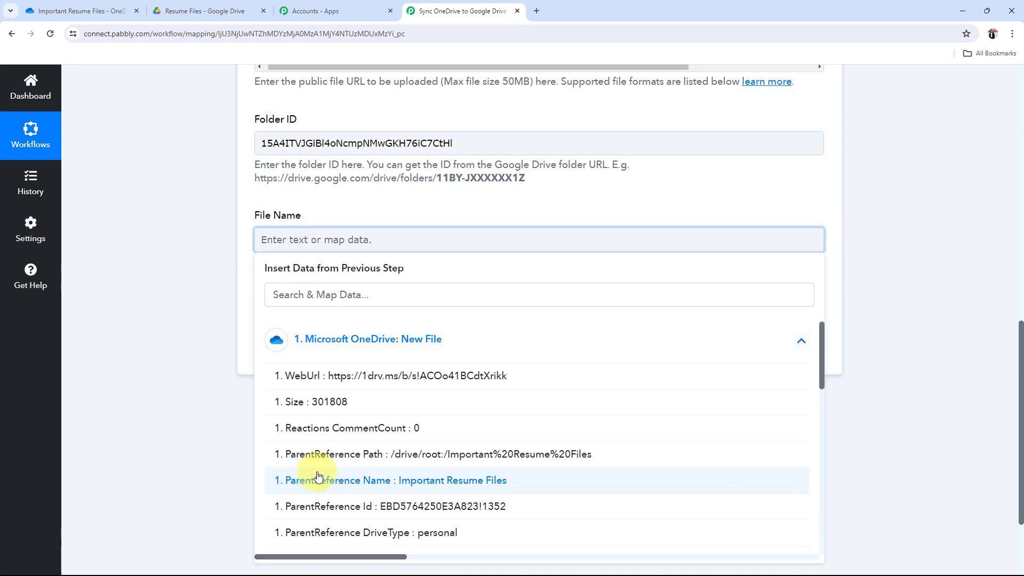
pyautogui.scroll(-5, 320, 479)
pyautogui.scroll(3, 320, 459)
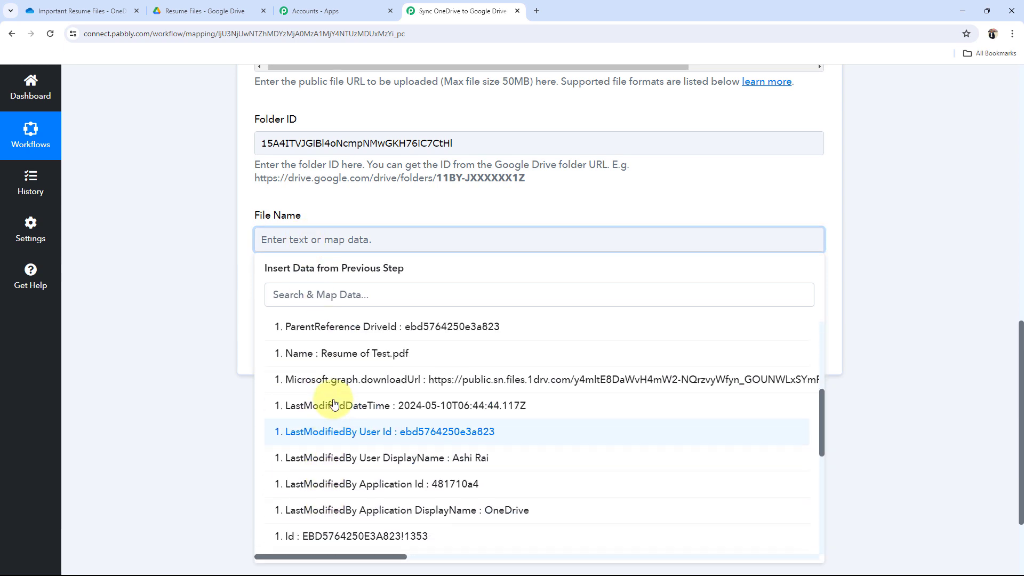
pyautogui.click(341, 425)
pyautogui.click(200, 324)
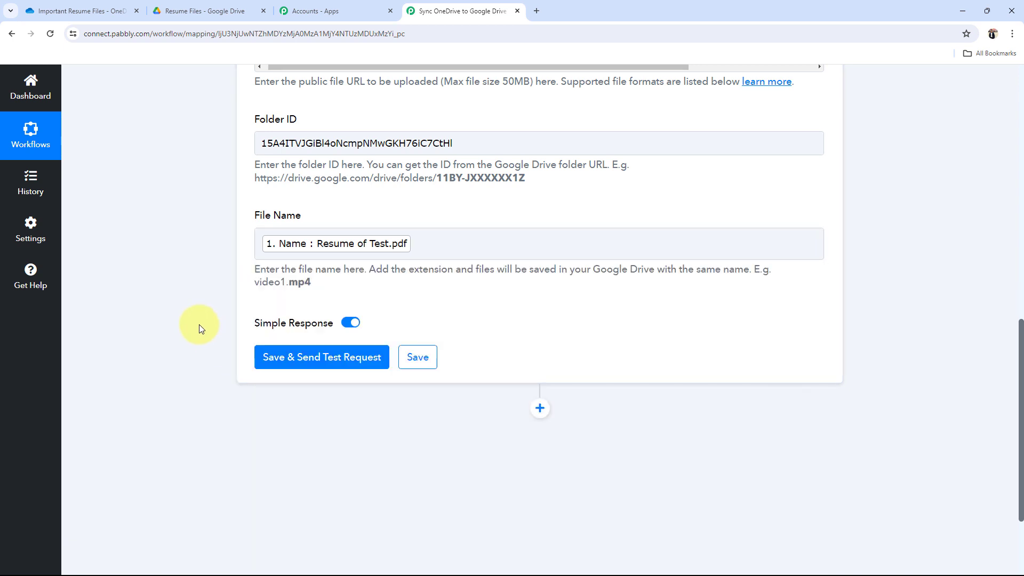
# Step: Save the upload action with a test request and check the folder ID and status in the received response
pyautogui.scroll(2, 199, 324)
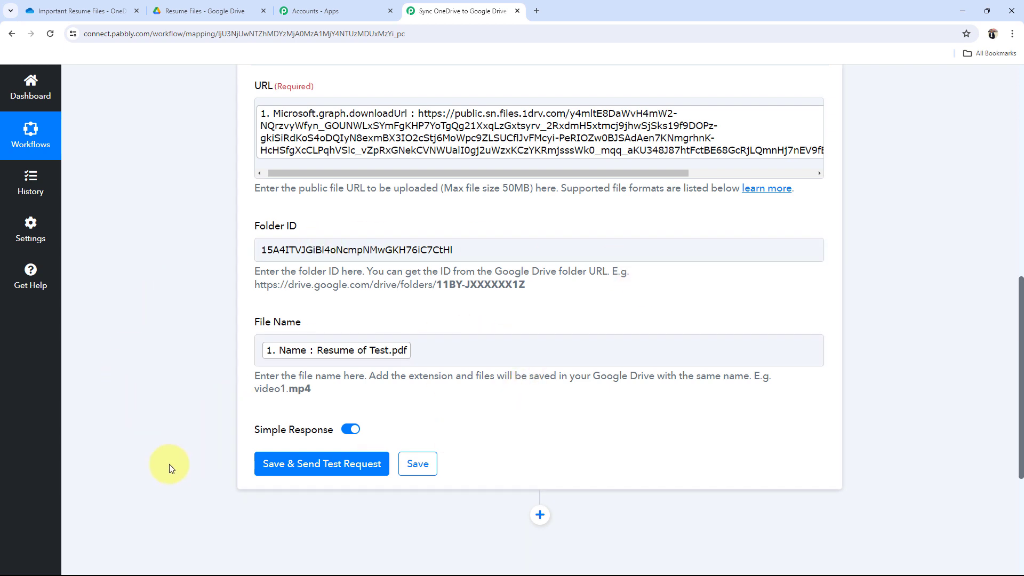
pyautogui.click(271, 463)
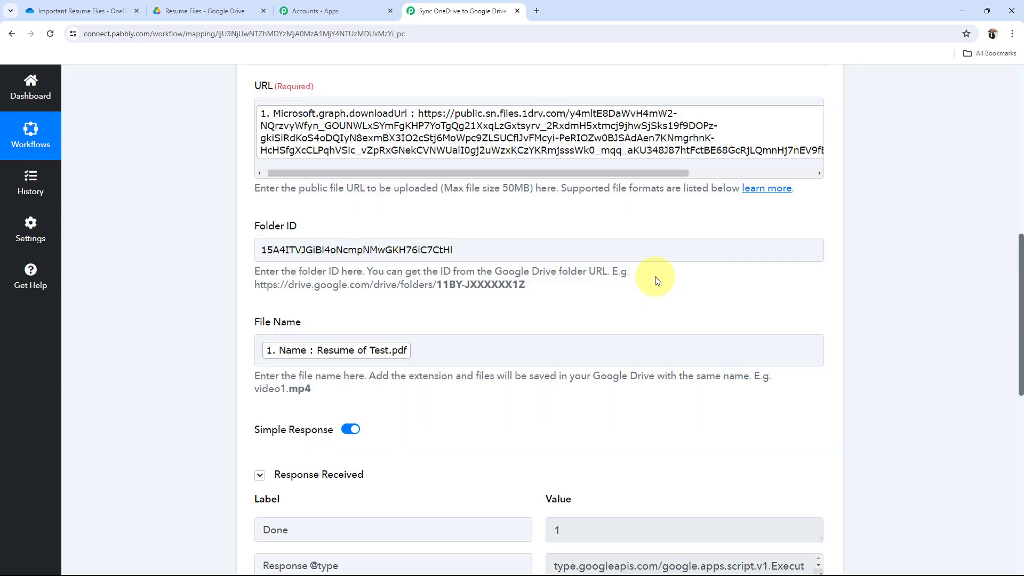
pyautogui.scroll(-3, 99, 393)
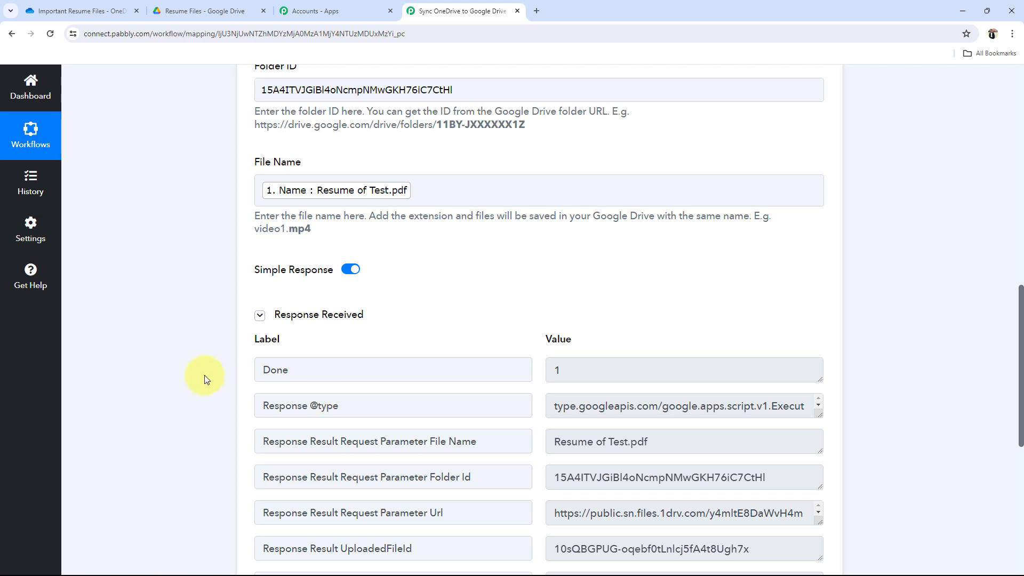
pyautogui.scroll(-1, 204, 376)
pyautogui.moveTo(708, 425); pyautogui.dragTo(552, 425)
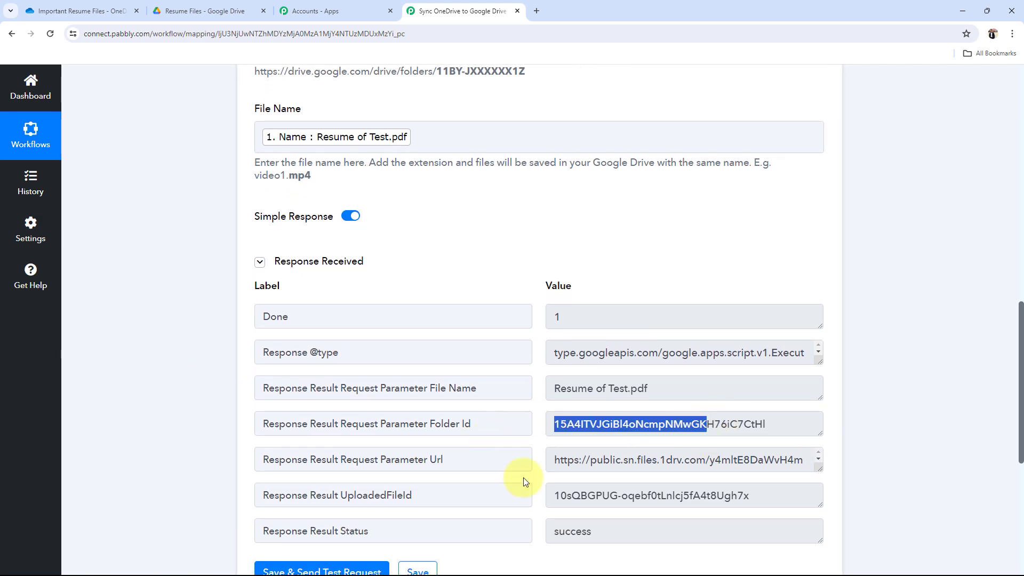
pyautogui.doubleClick(608, 524)
pyautogui.click(137, 339)
pyautogui.scroll(5, 136, 338)
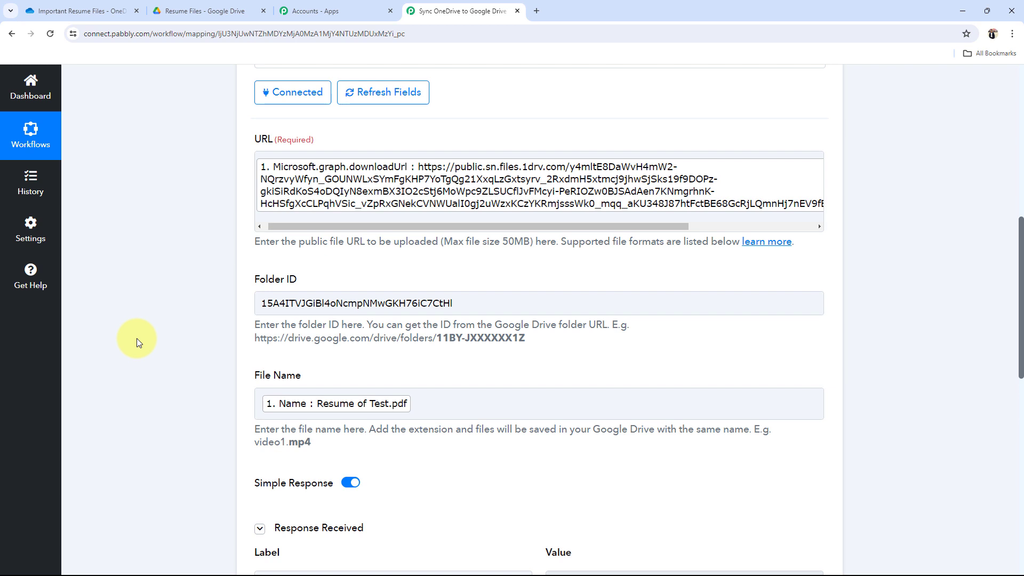
# Step: Switch to Google Drive, preview Resume of Test.pdf in the Resume Files folder, look through its pages and close the preview
pyautogui.click(249, 9)
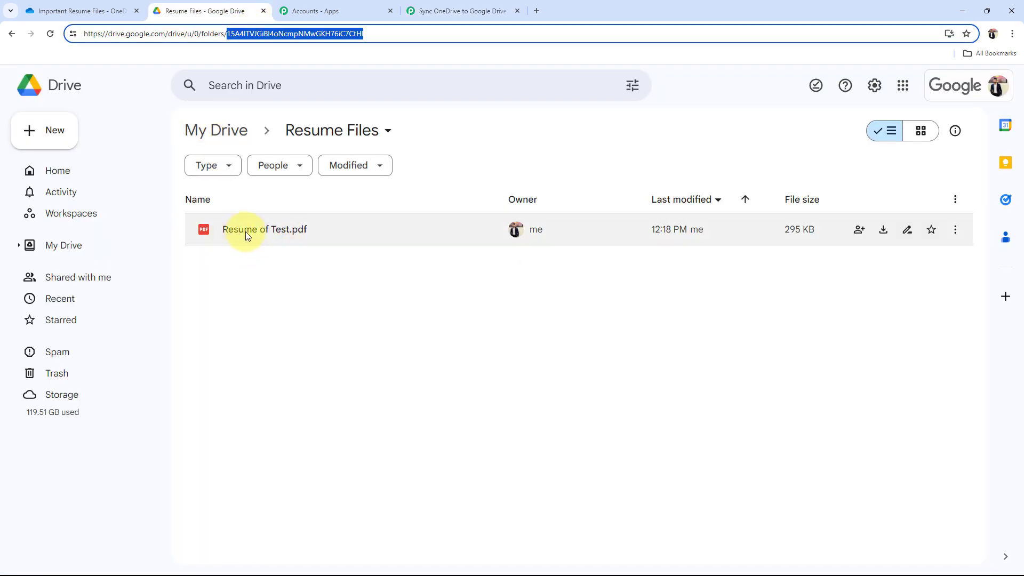
pyautogui.click(286, 262)
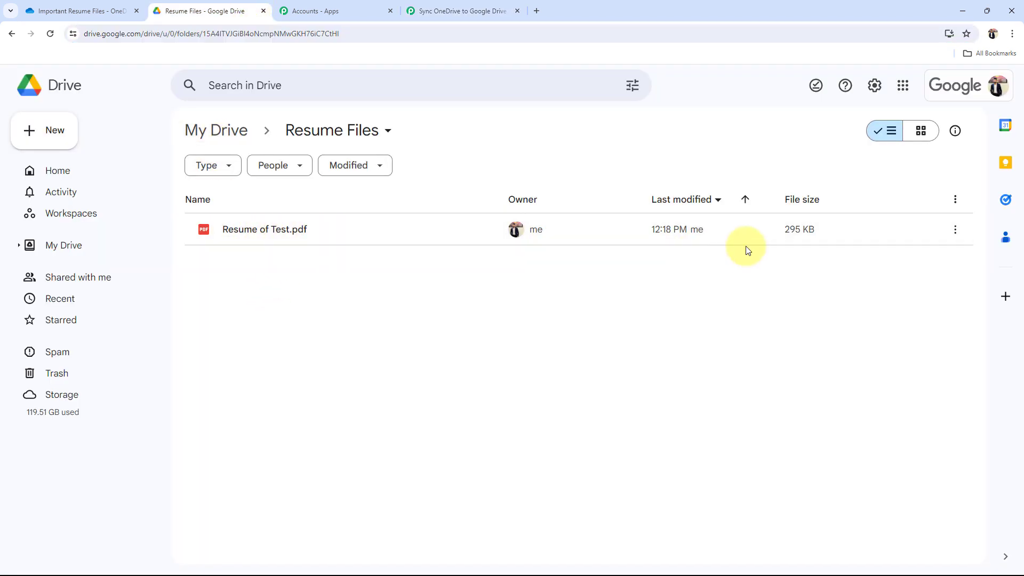
pyautogui.click(259, 231)
pyautogui.doubleClick(245, 229)
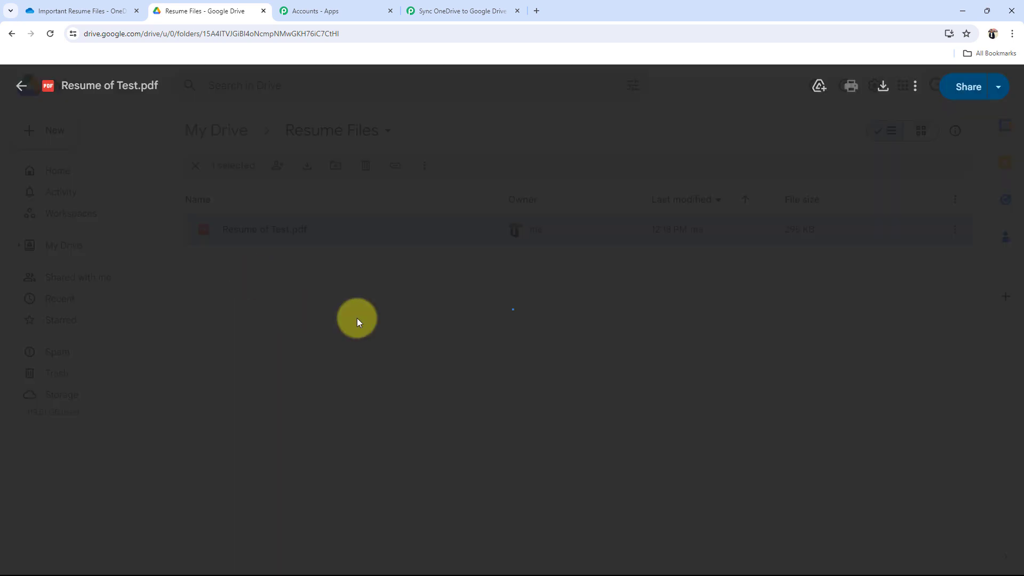
pyautogui.scroll(-8, 427, 296)
pyautogui.scroll(-3, 427, 296)
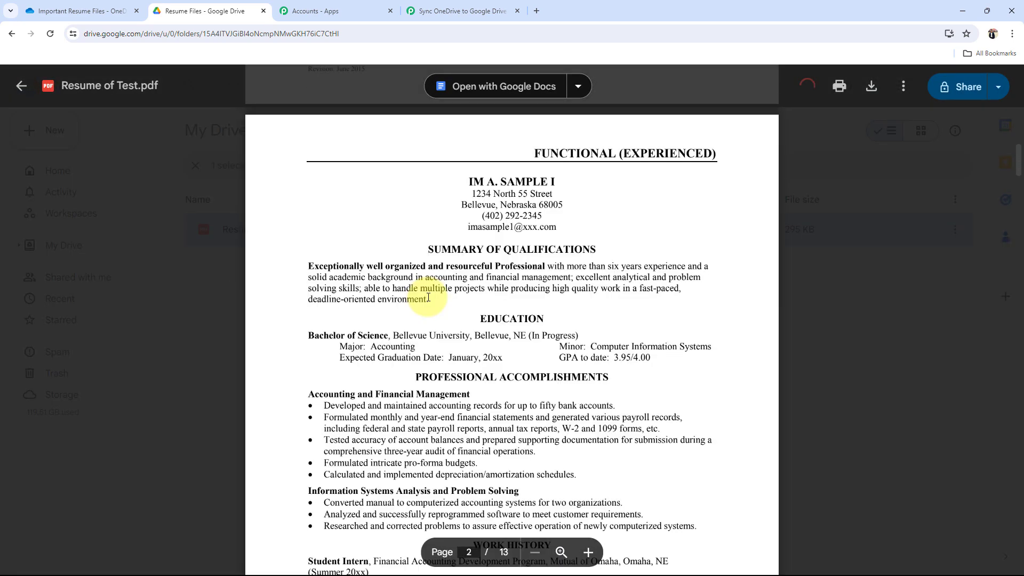
pyautogui.scroll(15, 427, 297)
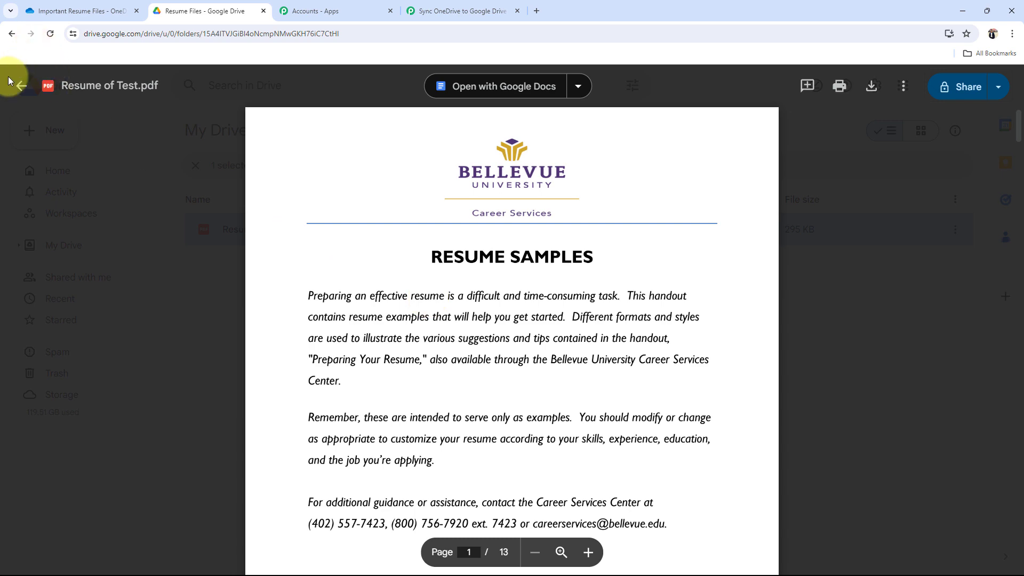
pyautogui.click(21, 85)
# Step: Compare OneDrive's Important Resume Files folder with the Resume Files folder in Google Drive
pyautogui.click(101, 10)
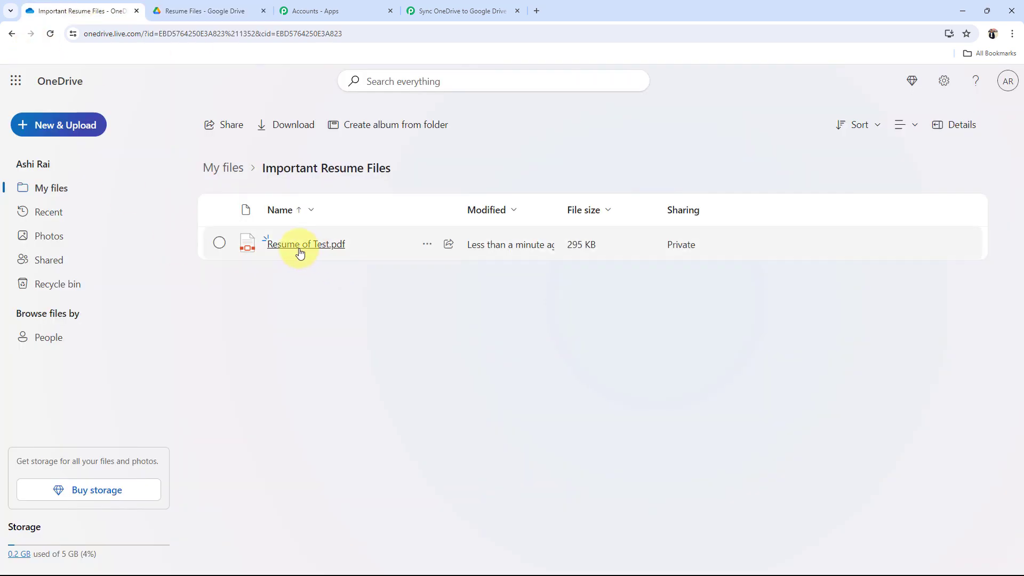
pyautogui.click(202, 10)
pyautogui.click(325, 382)
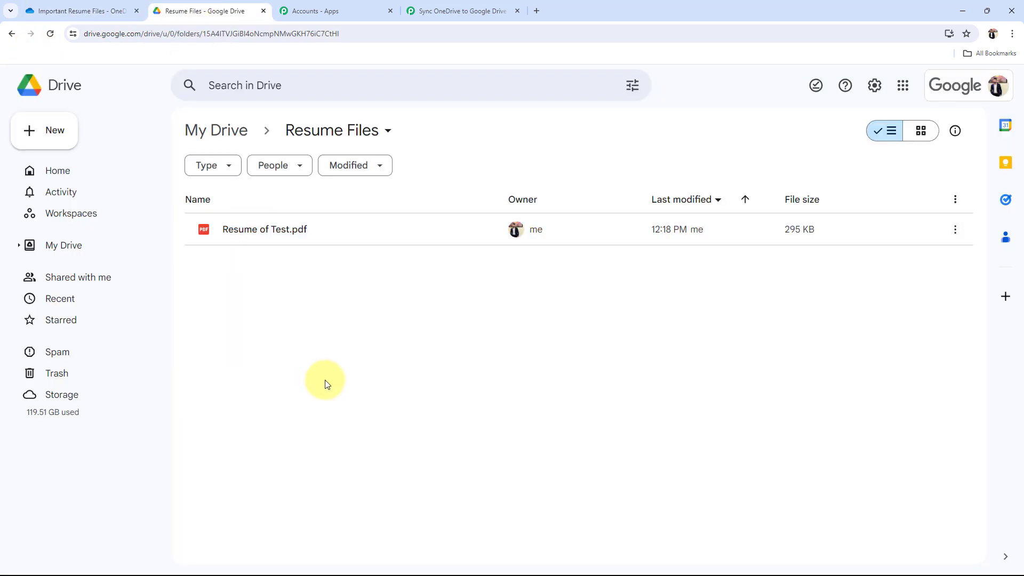
pyautogui.click(50, 11)
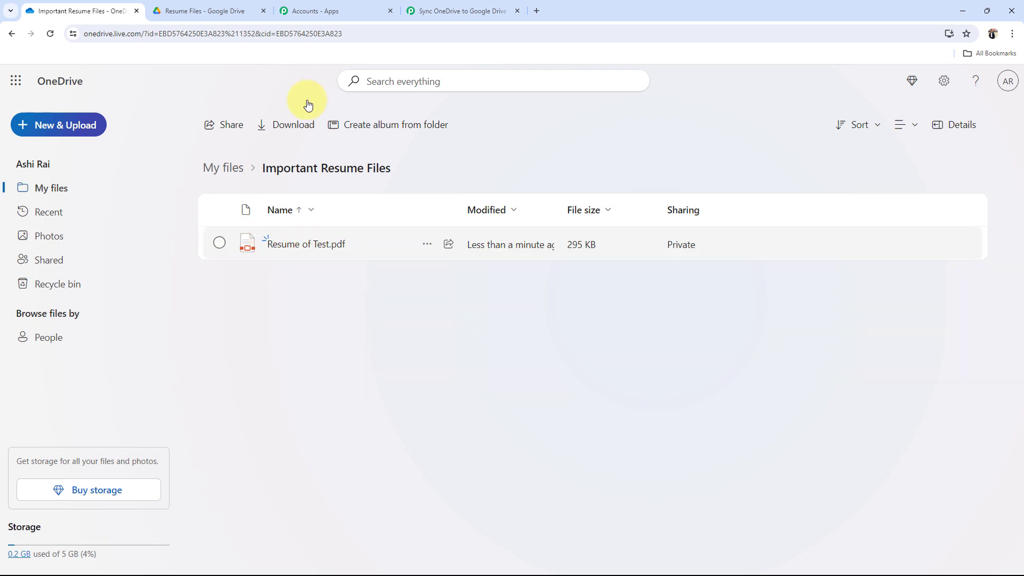
pyautogui.click(203, 10)
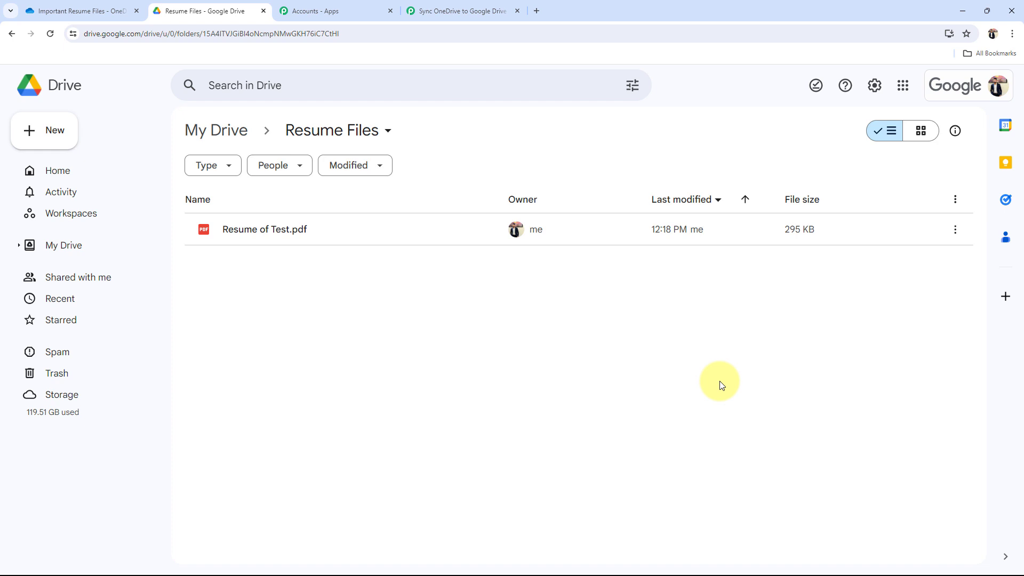
# Step: Return to the Pabbly Connect workflow and collapse the Google Drive Upload a File action
pyautogui.click(455, 5)
pyautogui.scroll(9, 124, 450)
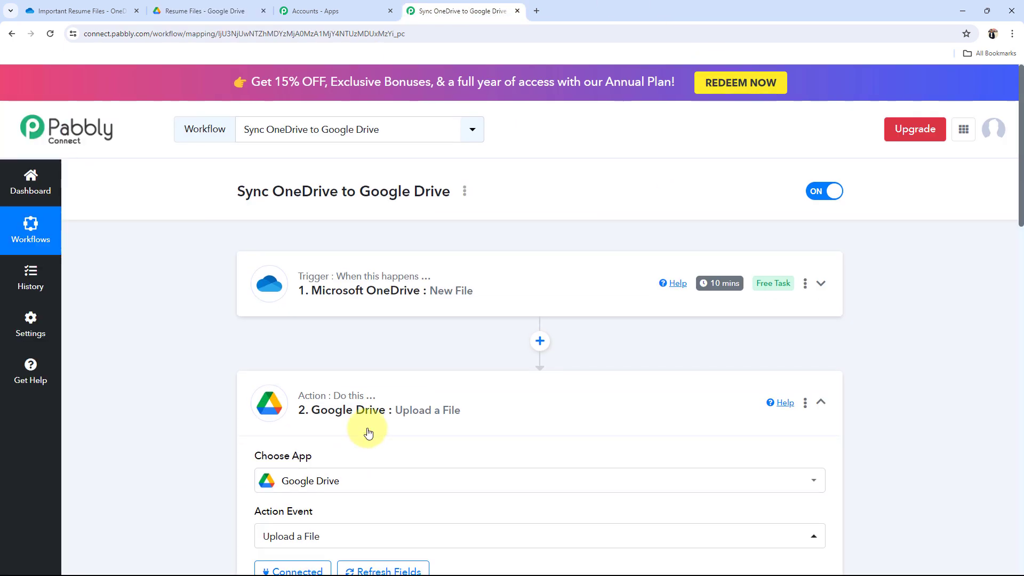
pyautogui.click(368, 432)
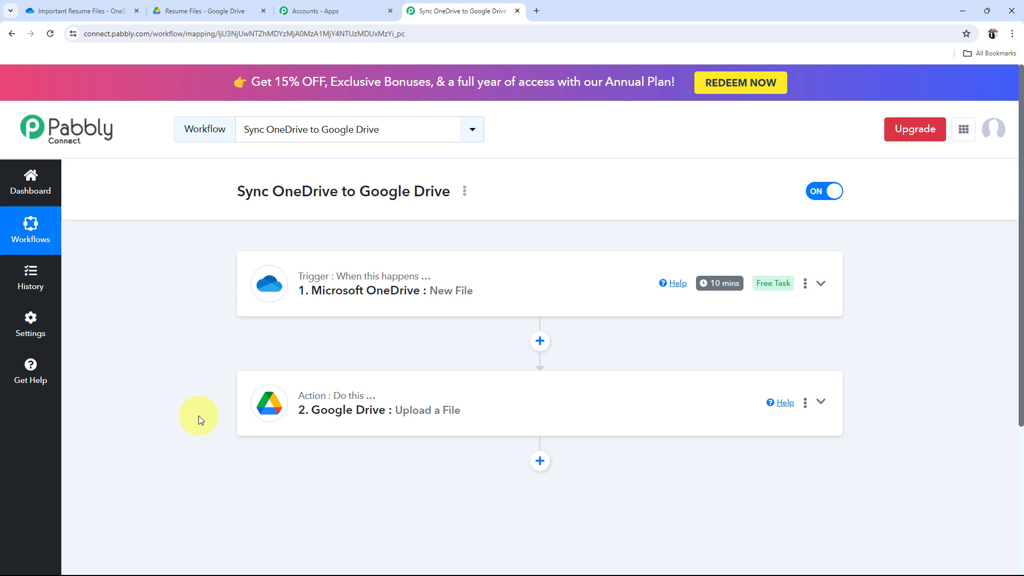